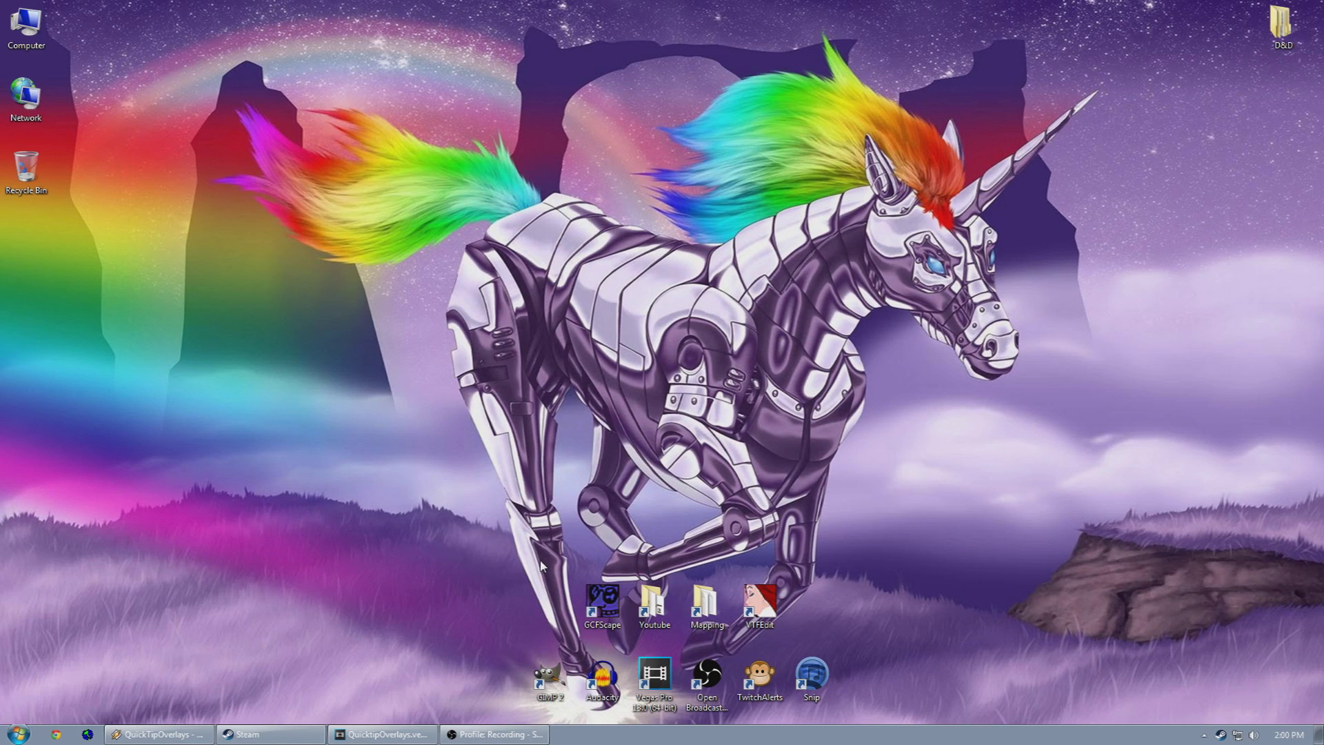
Launch GIMP and create a new 512 × 512 image with Transparency fill.
double_click(550, 677)
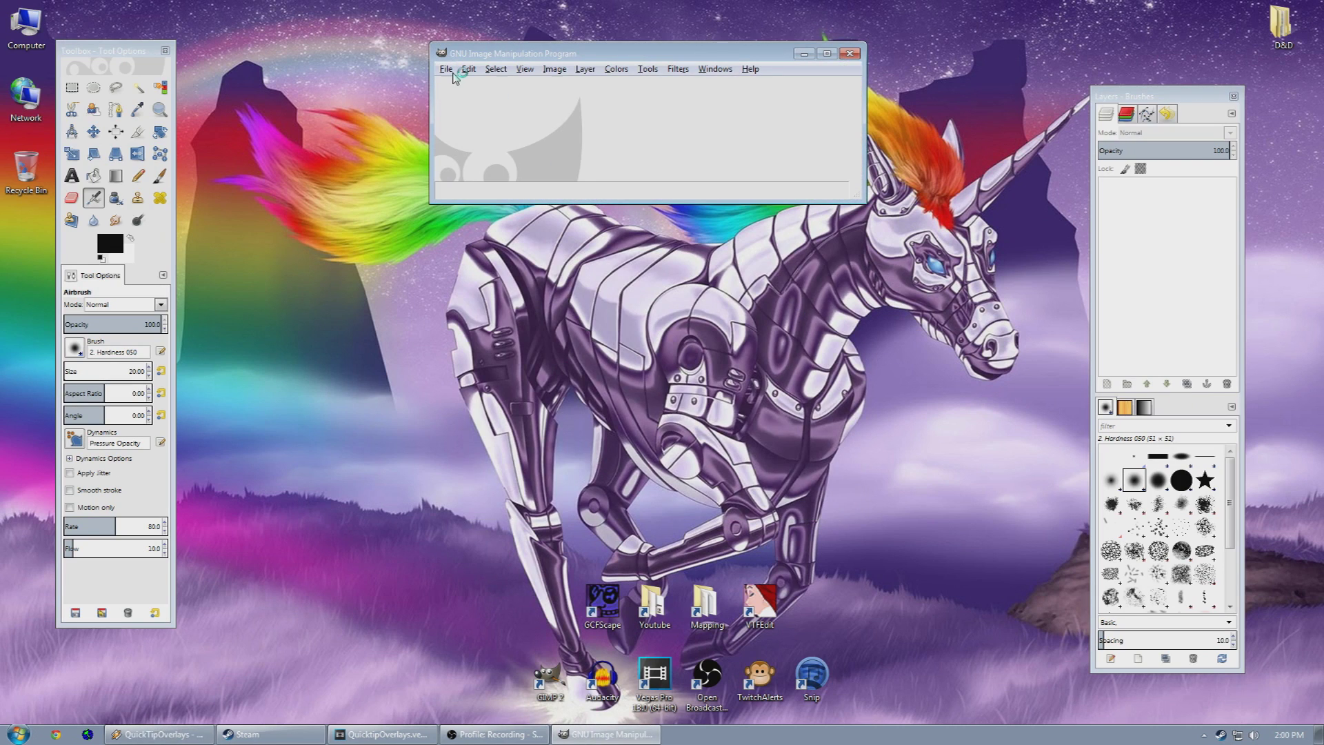
click(447, 70)
click(458, 80)
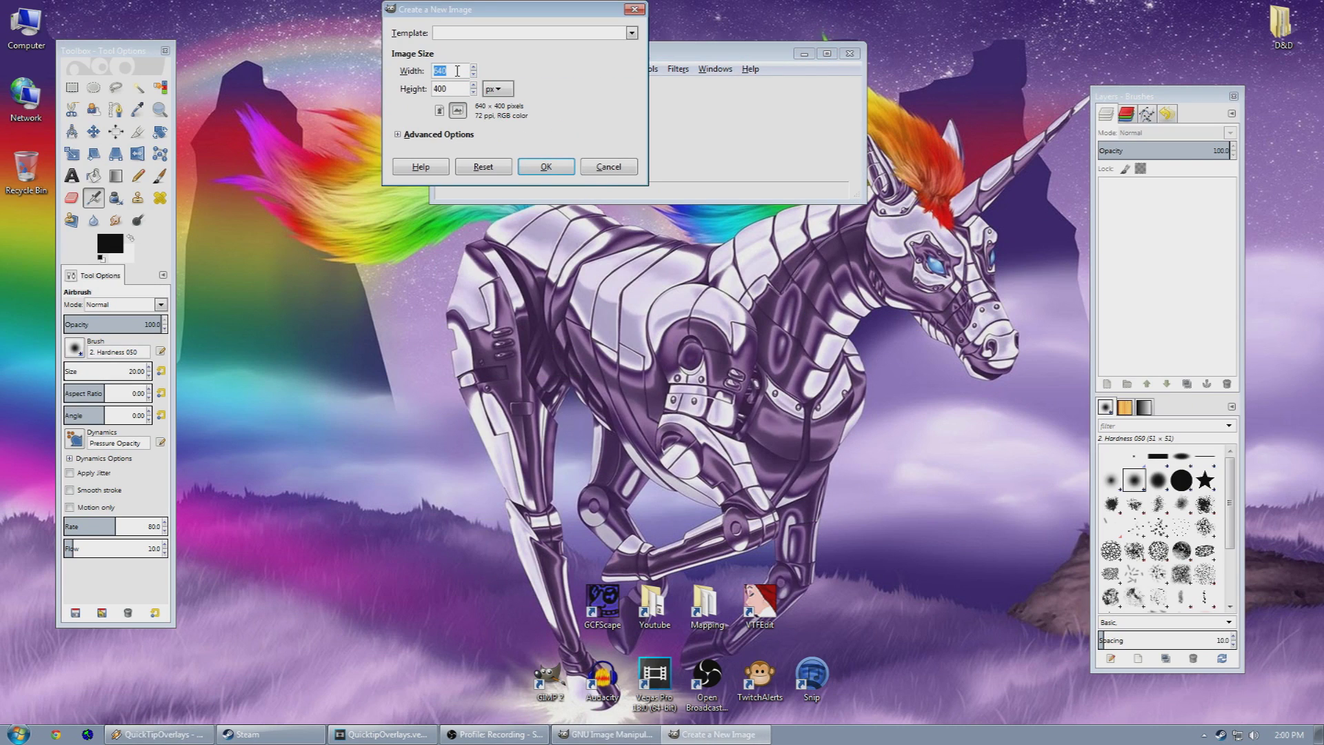
text(256)
key(BackSpace)
key(BackSpace)
key(BackSpace)
text(512)
double_click(441, 89)
text(512)
click(392, 136)
click(493, 210)
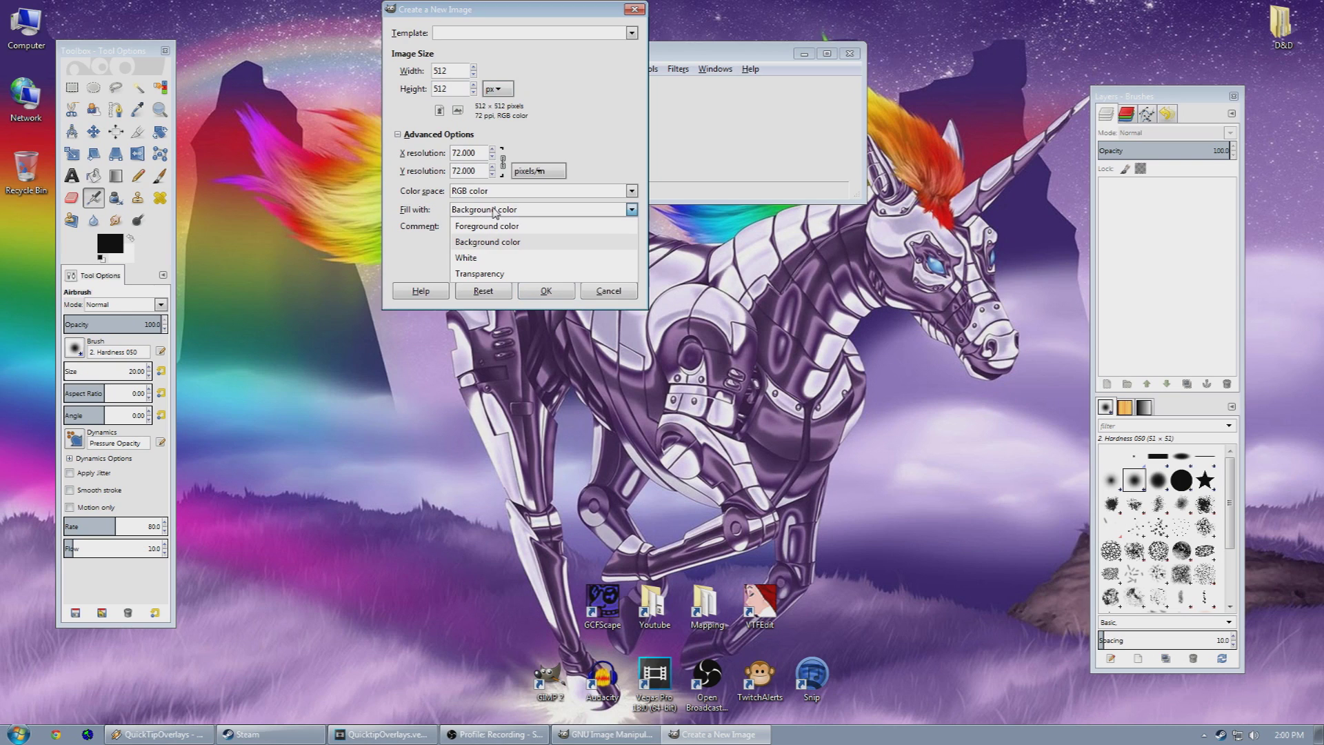
click(490, 272)
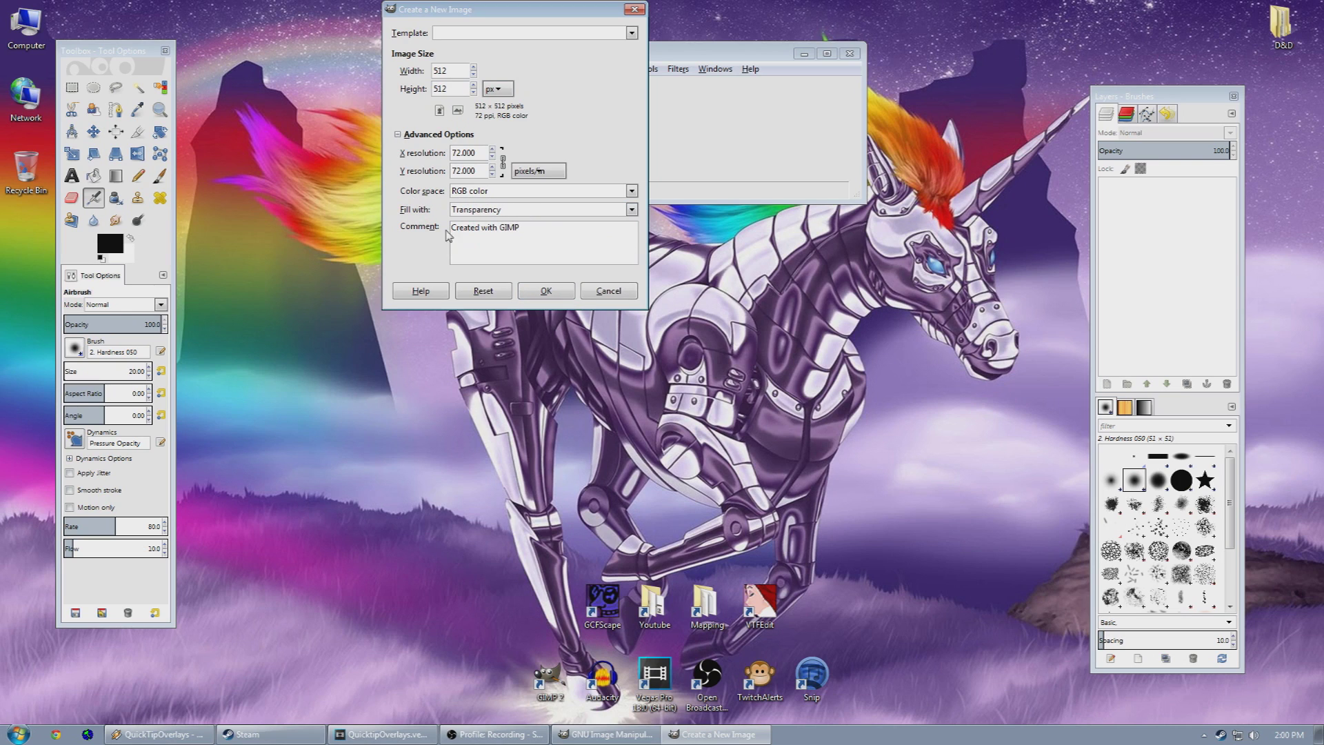
click(546, 291)
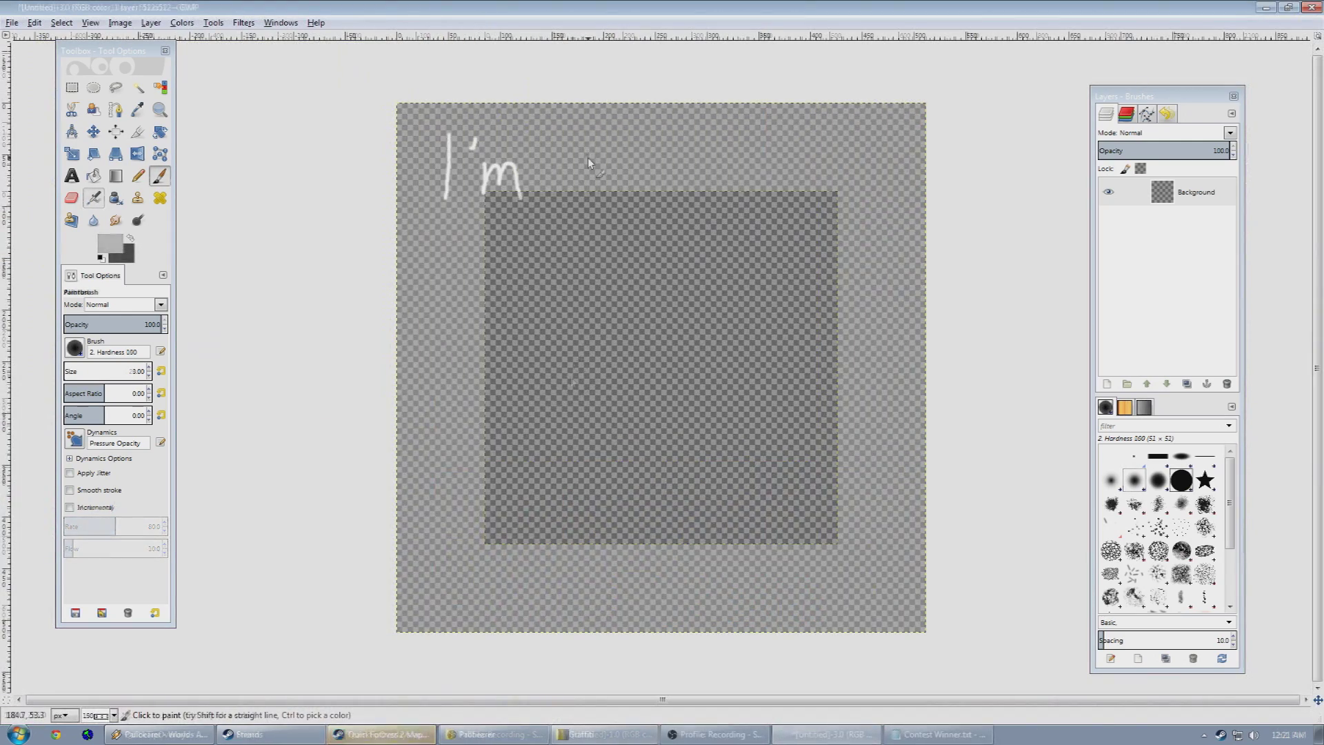
Freehand the words 'having', 'flashbacks to' and 'Iwo' in white across the canvas lines.
mouse_move(591, 131)
mouse_down()
mouse_move(589, 192)
mouse_move(615, 200)
mouse_up()
drag(651, 178, 656, 202)
mouse_move(655, 173)
mouse_down()
mouse_move(673, 197)
mouse_move(707, 205)
mouse_up()
drag(729, 180, 736, 206)
drag(786, 176, 748, 230)
mouse_move(482, 250)
mouse_down()
mouse_move(470, 301)
mouse_move(494, 274)
mouse_up()
mouse_move(513, 248)
mouse_down()
mouse_move(513, 293)
mouse_move(543, 298)
mouse_up()
drag(568, 275, 555, 295)
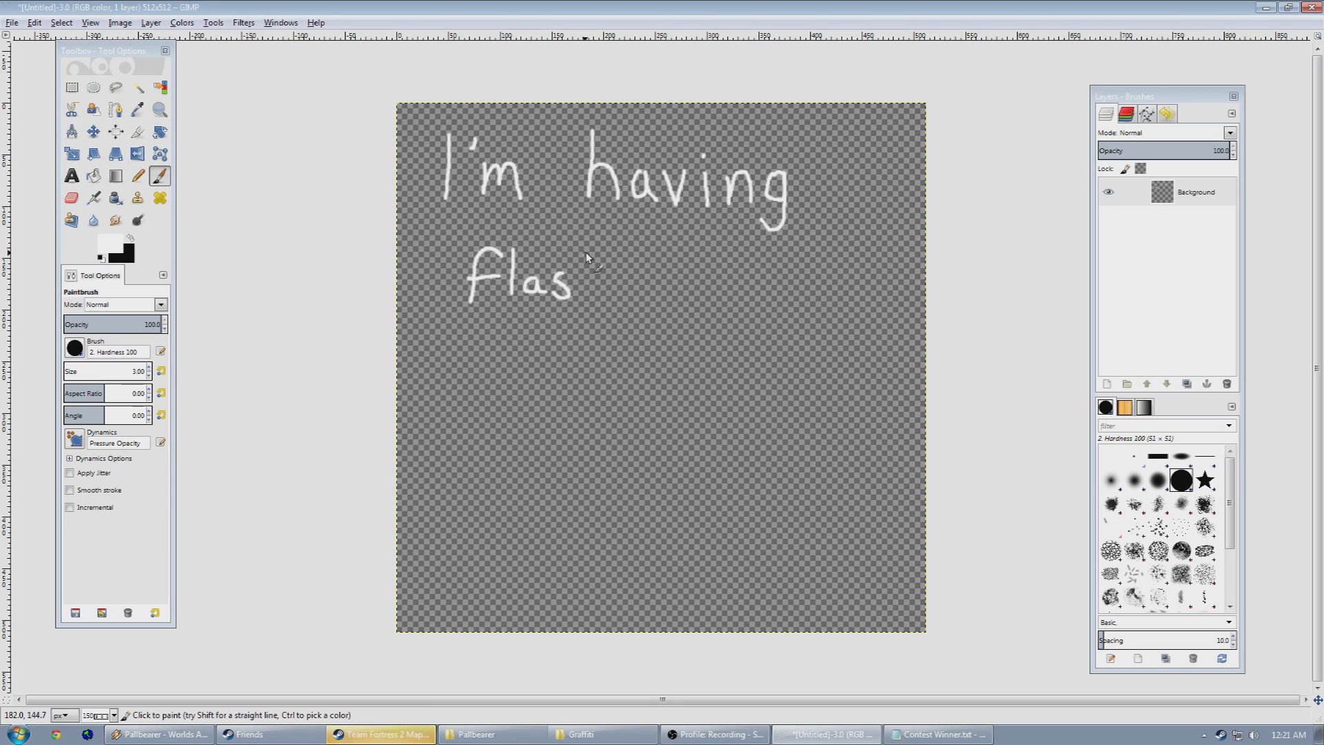
drag(704, 284, 702, 306)
drag(719, 248, 717, 298)
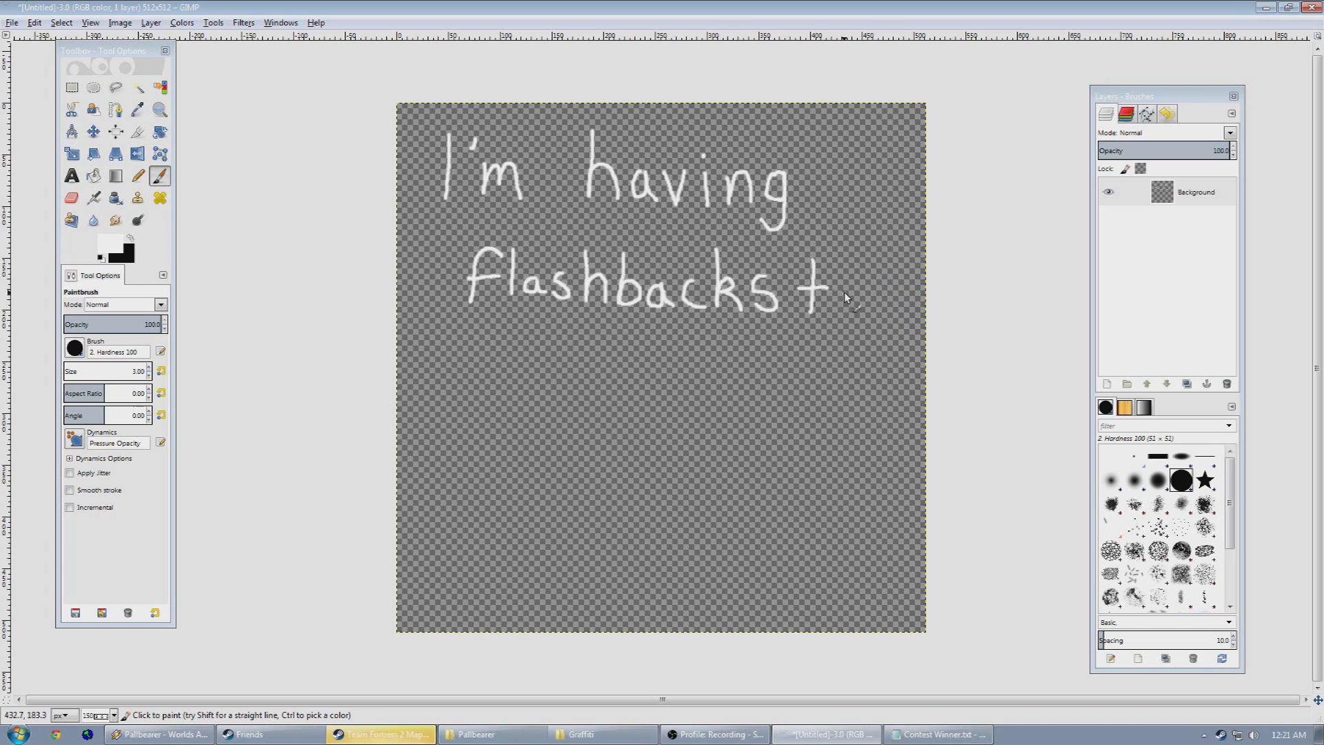
mouse_move(536, 358)
mouse_down()
mouse_move(555, 378)
mouse_move(583, 356)
mouse_up()
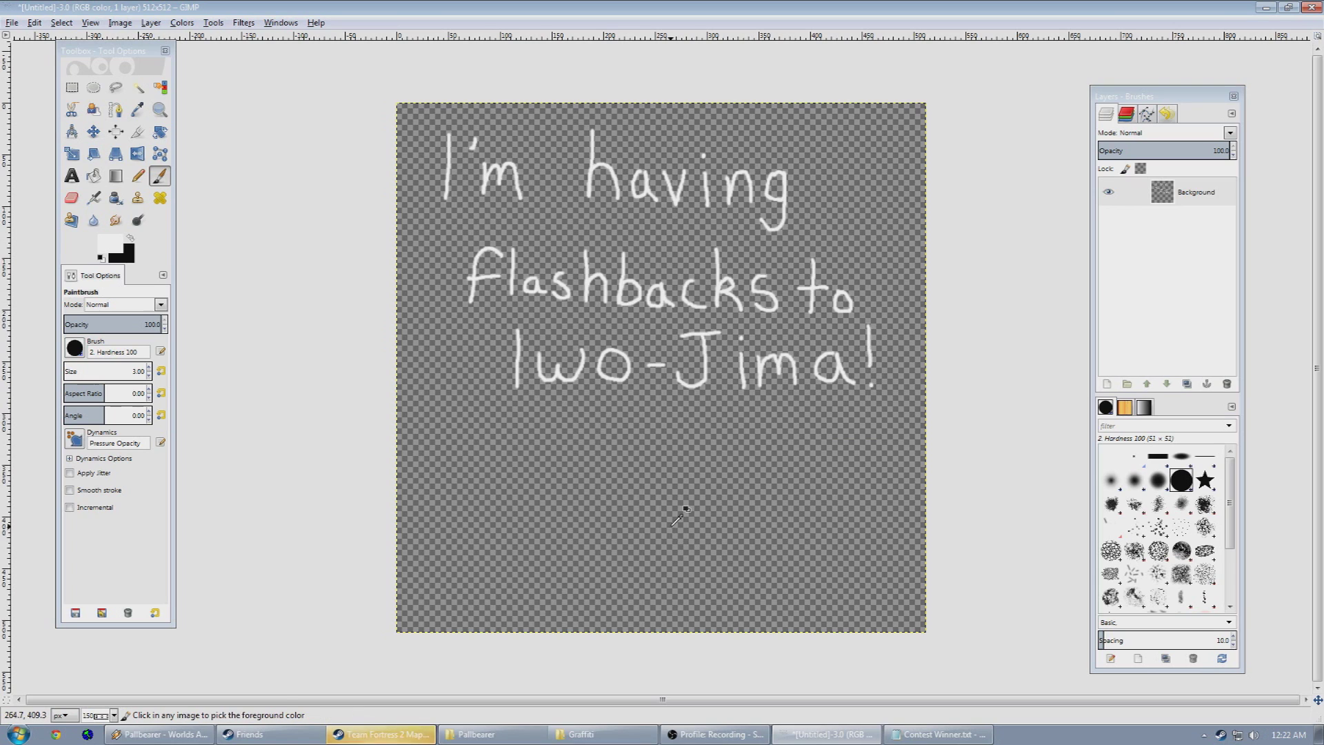
Undo the stray marks, shift the writing up-left, and start the signature with a bracket stroke.
key(ctrl+z)
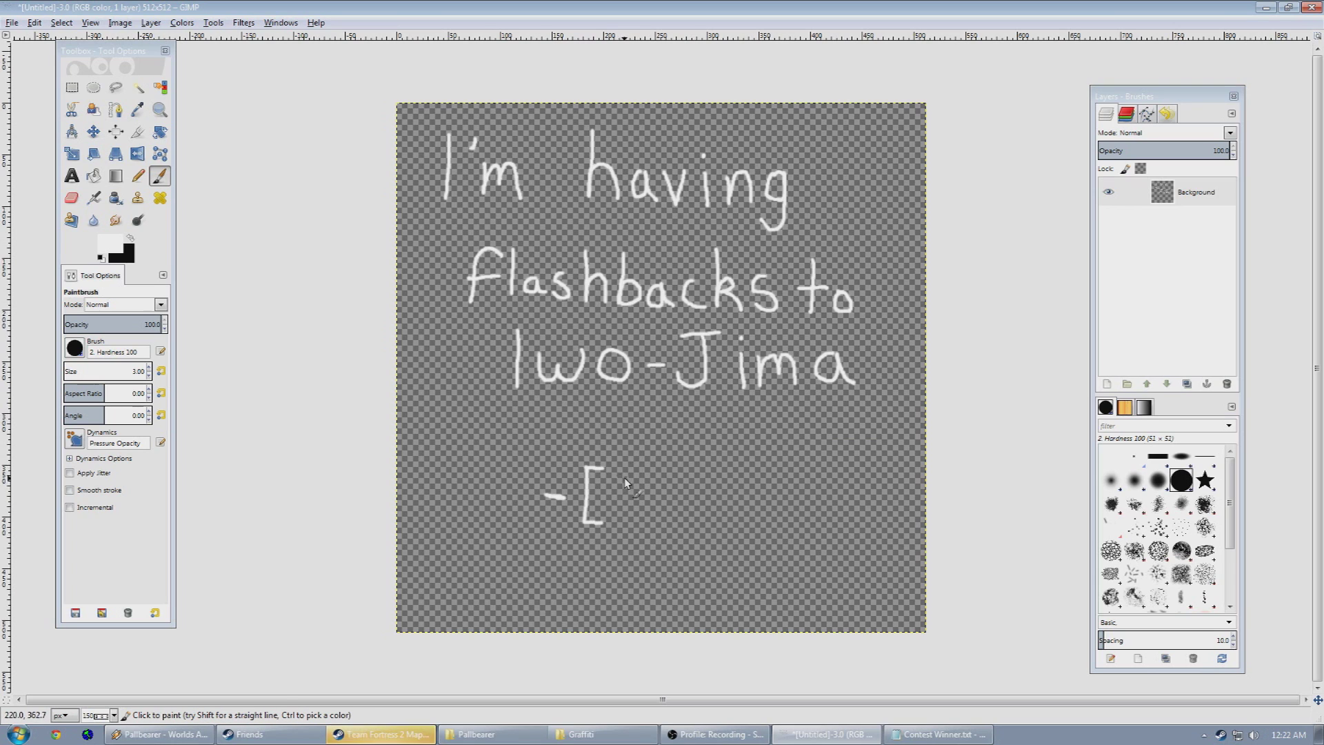
drag(623, 478, 638, 492)
key(ctrl+z)
key(ctrl+z)
key(ctrl+z)
click(93, 131)
drag(485, 178, 447, 171)
key(p)
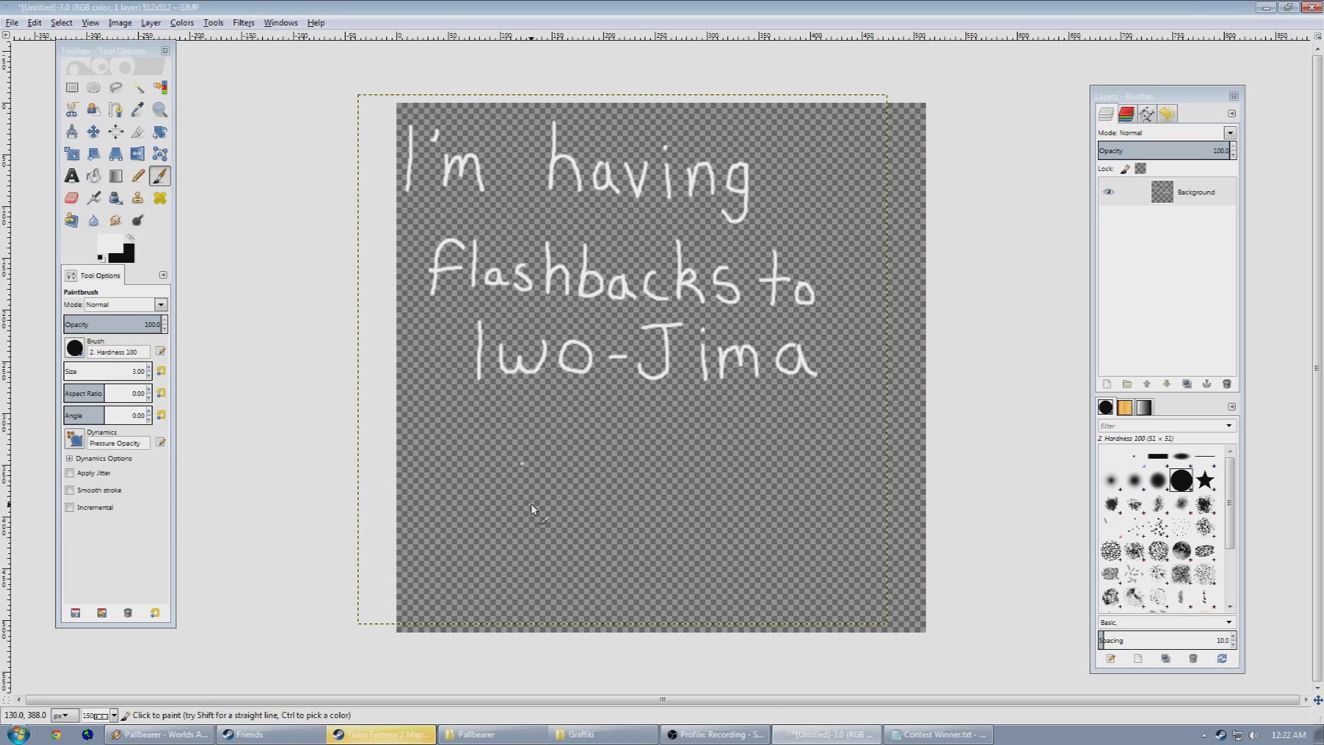
drag(476, 442, 485, 437)
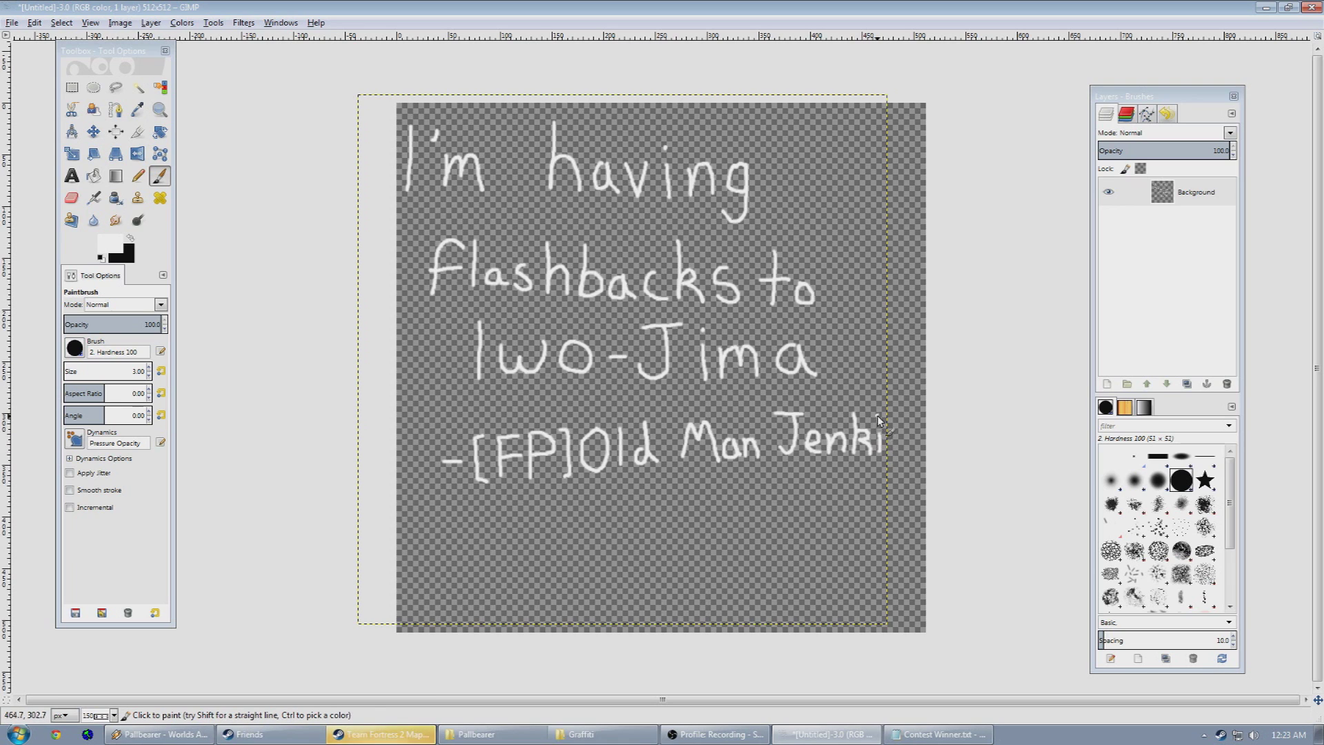
Shift the handwritten layer to the right on the canvas.
key(r)
key(ctrl+a)
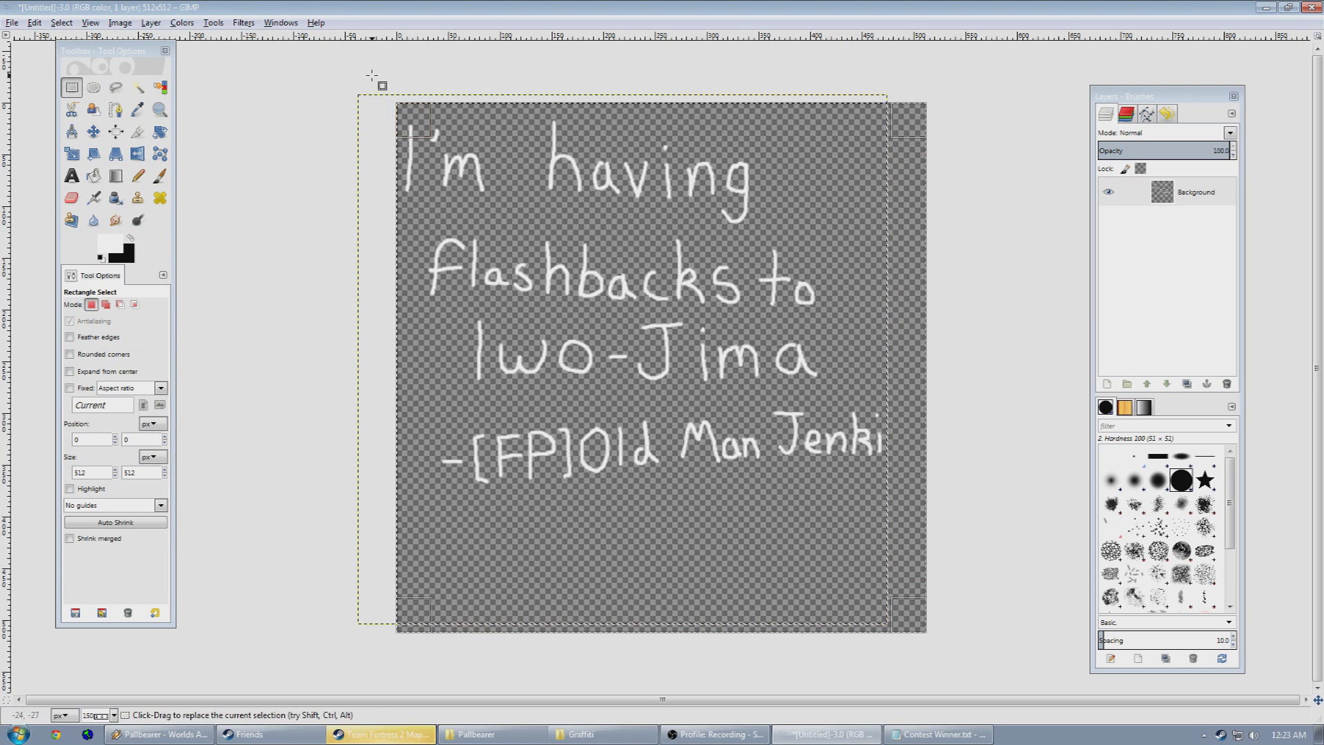
click(56, 24)
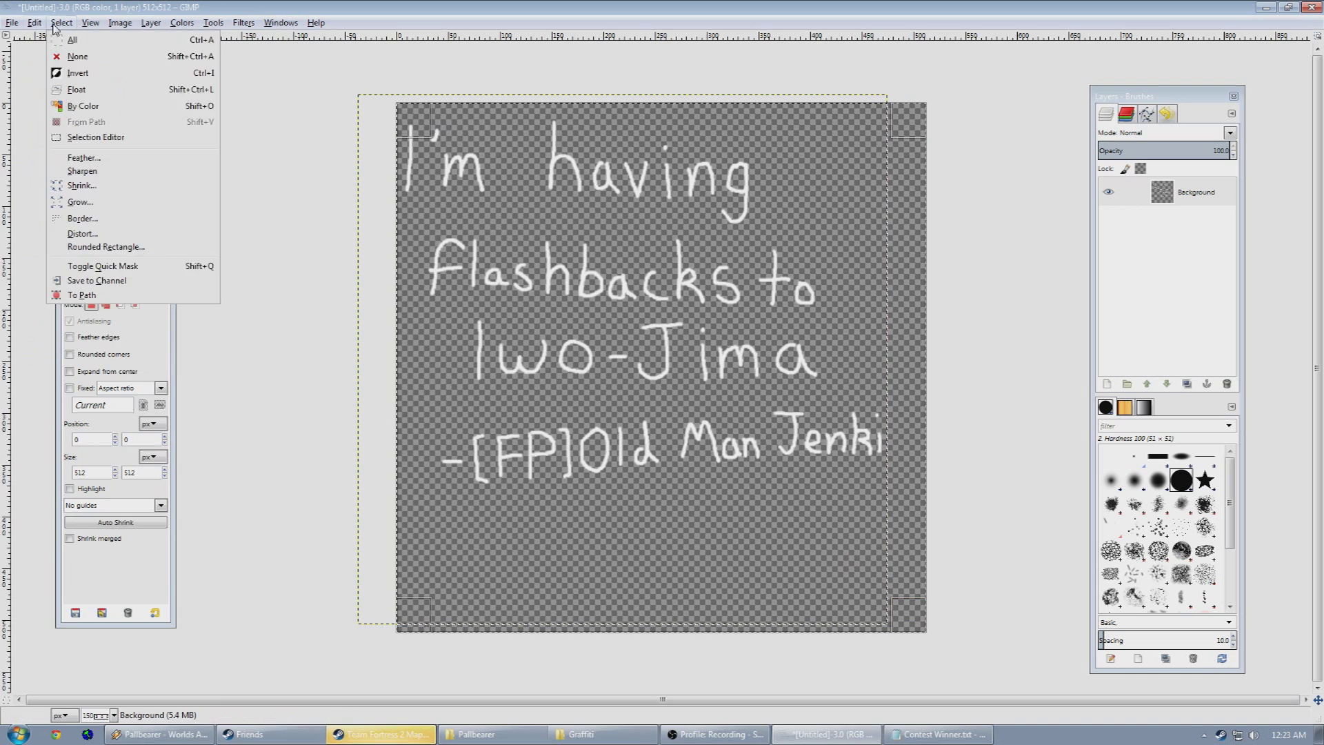
click(56, 24)
key(p)
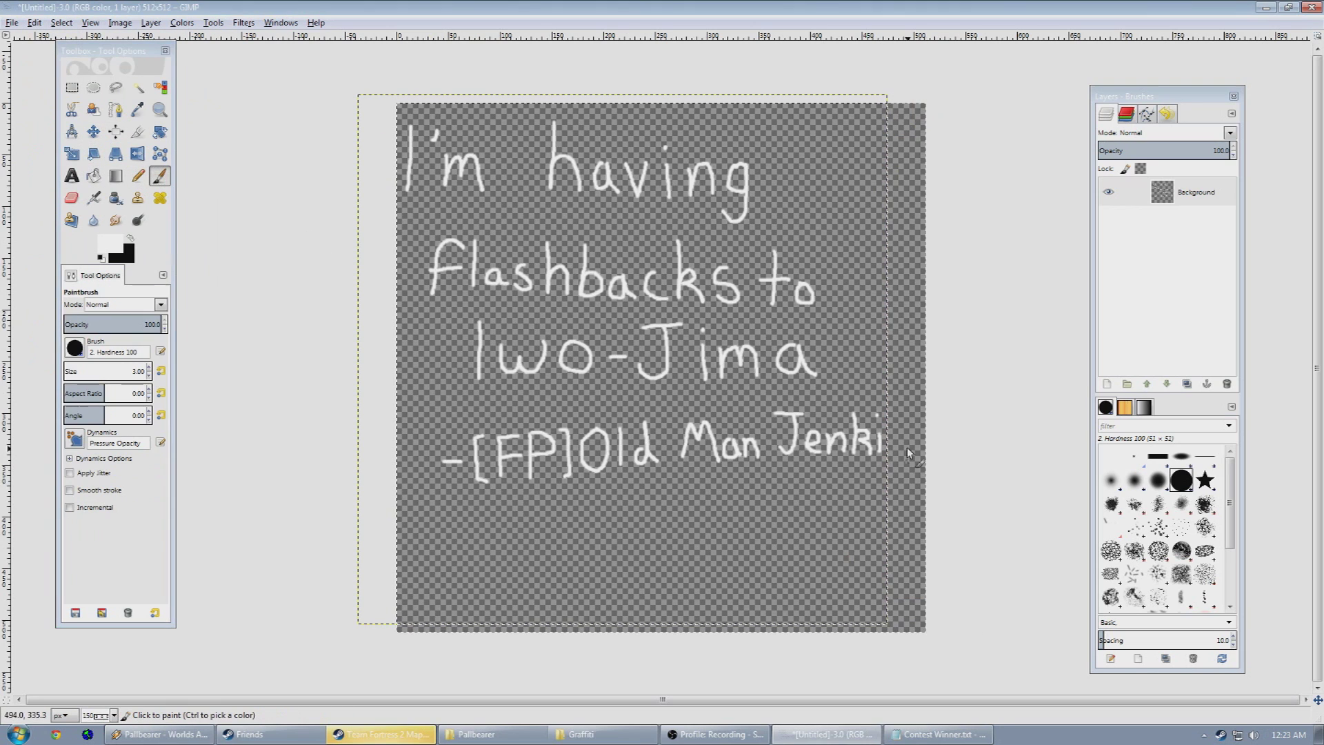
key(m)
drag(610, 184, 642, 182)
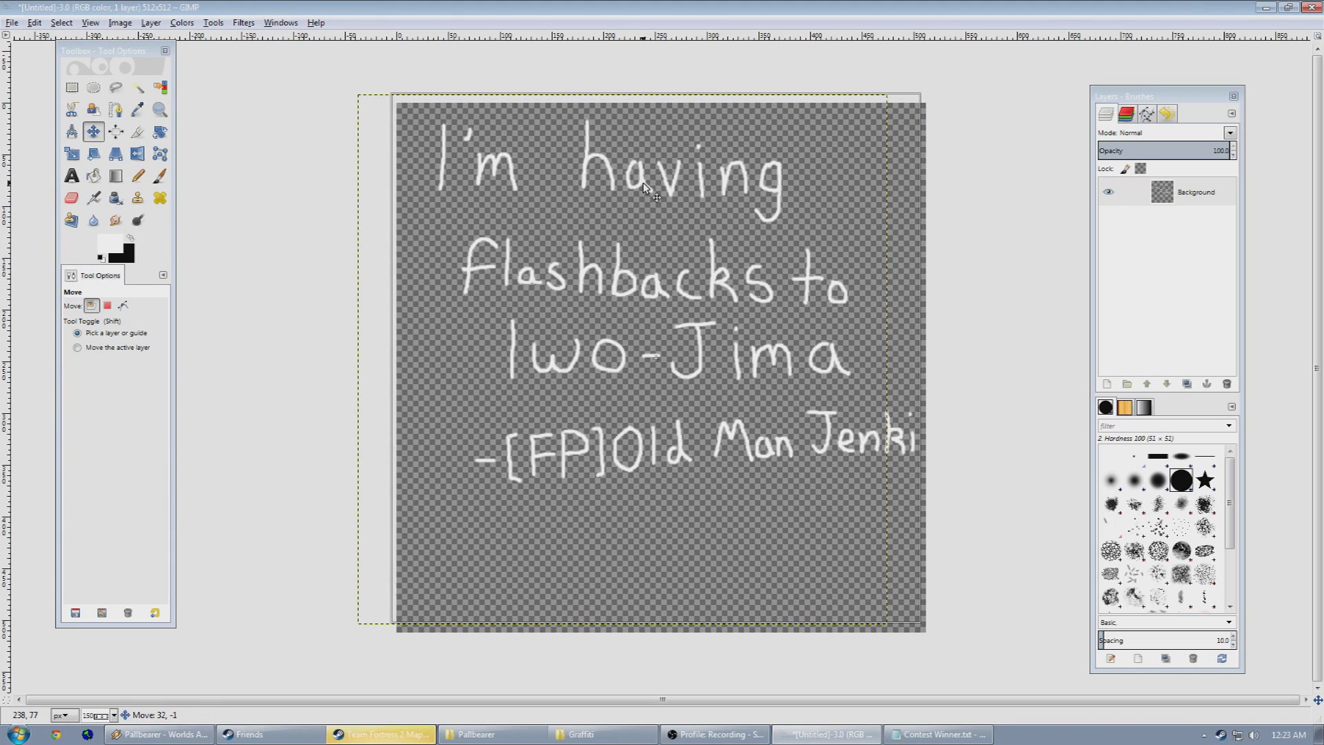
key(ctrl+v)
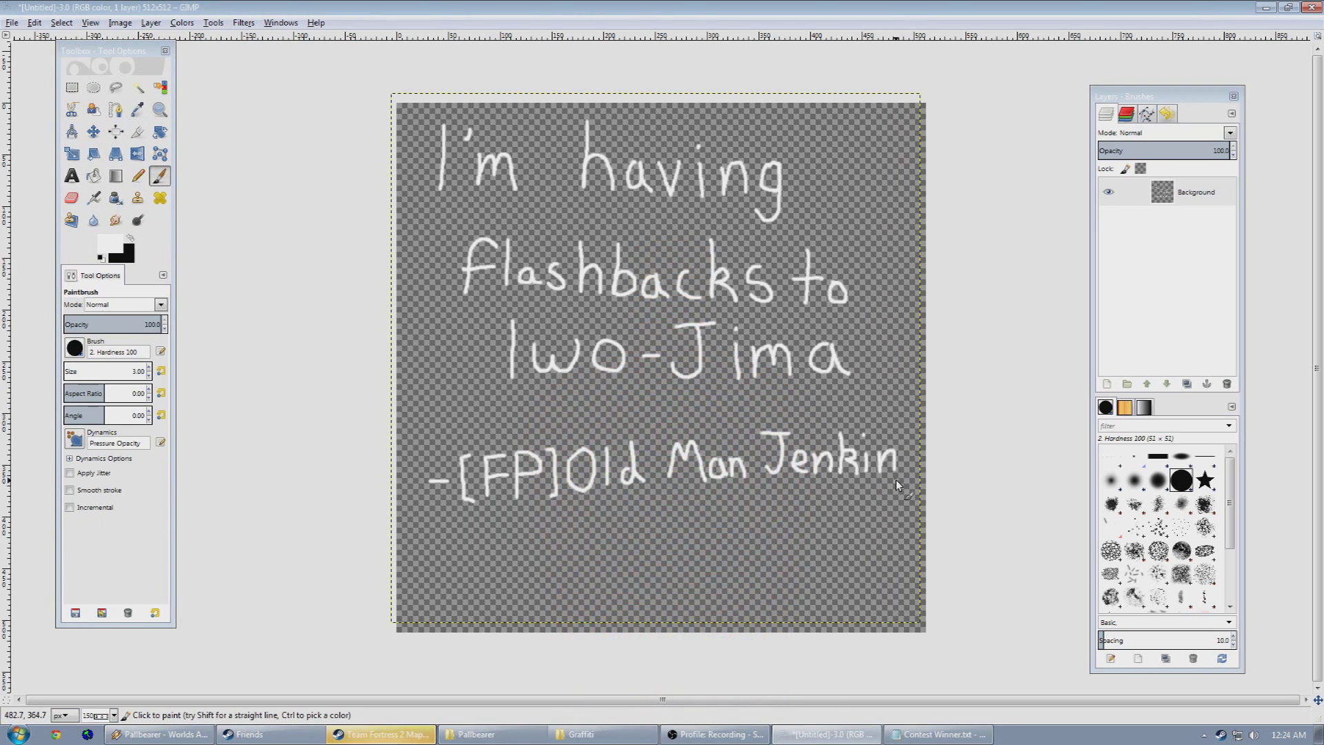
Add the signature's final letter, underline Iwo-Jima in white, and remove a stray stroke.
drag(913, 449, 900, 473)
drag(535, 398, 848, 397)
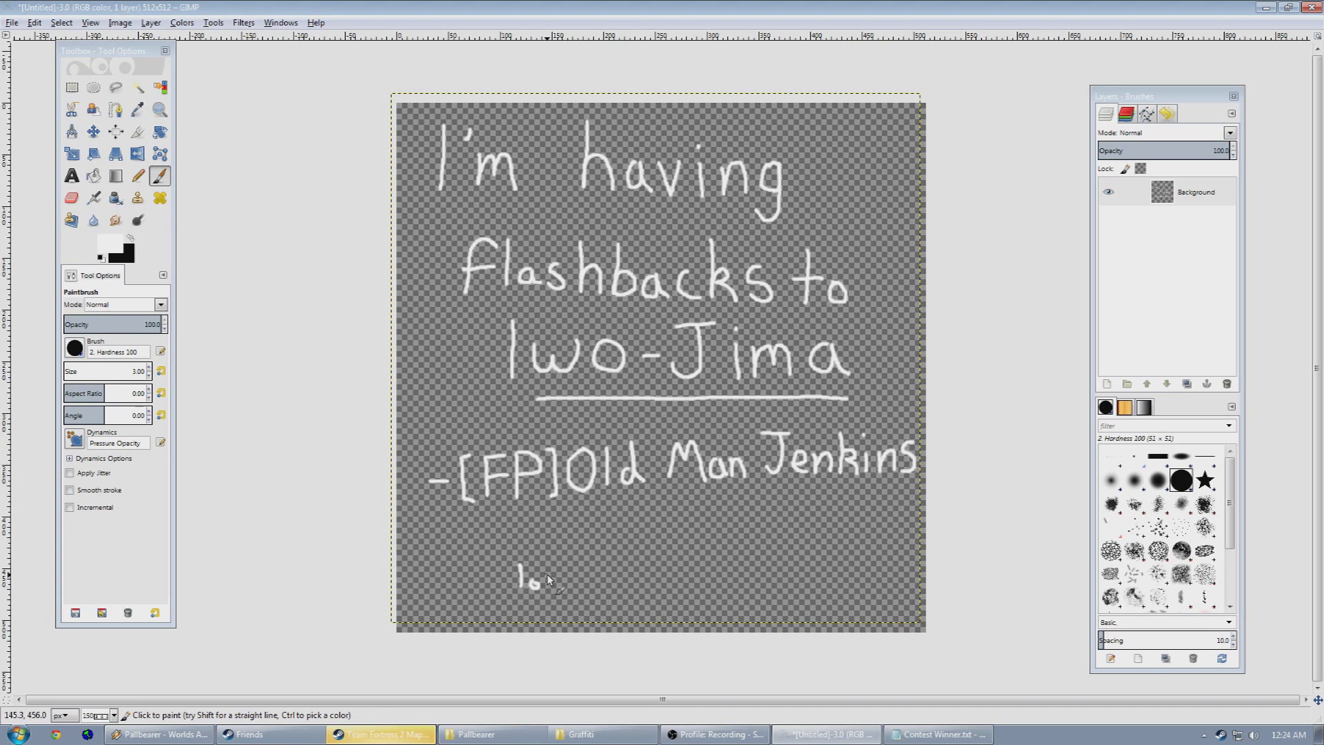
key(ctrl+z)
click(12, 22)
Open the export window and name the file TSLGraffiti39.tga.
click(42, 201)
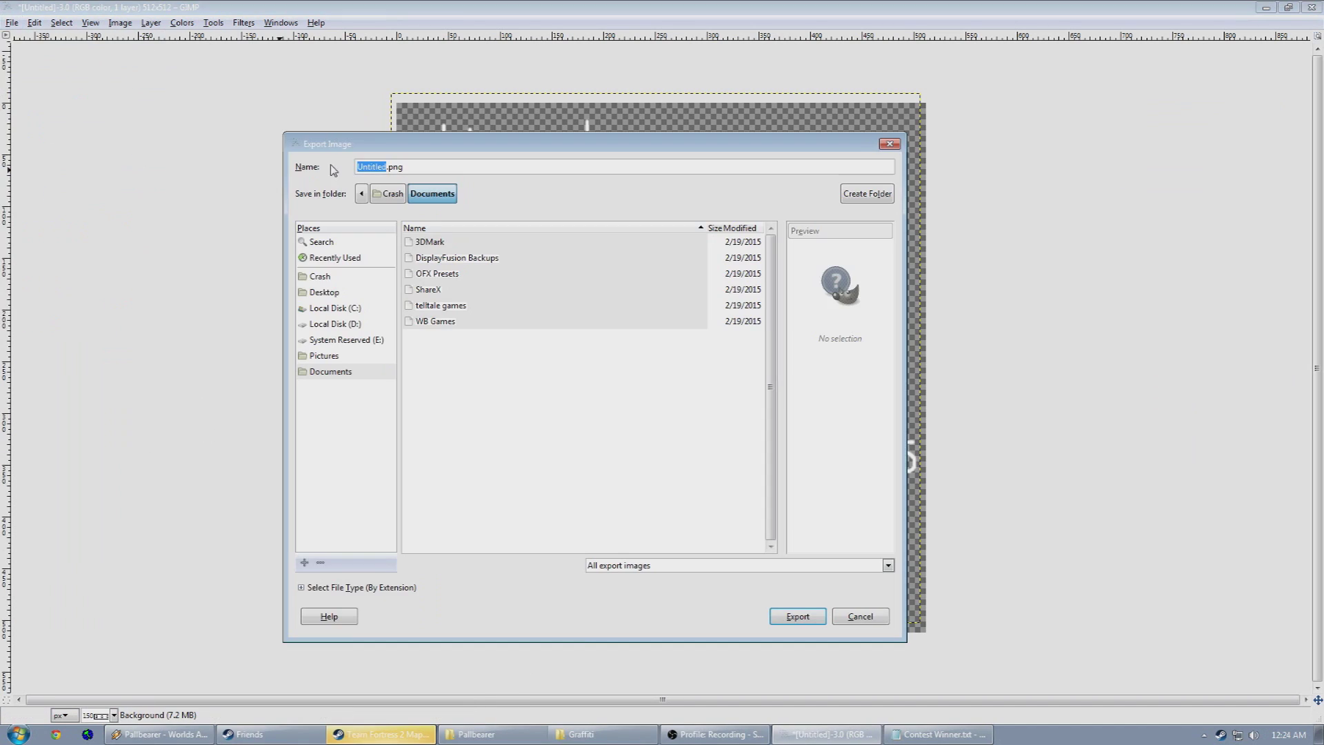
text(TSLGraffiti39.tga)
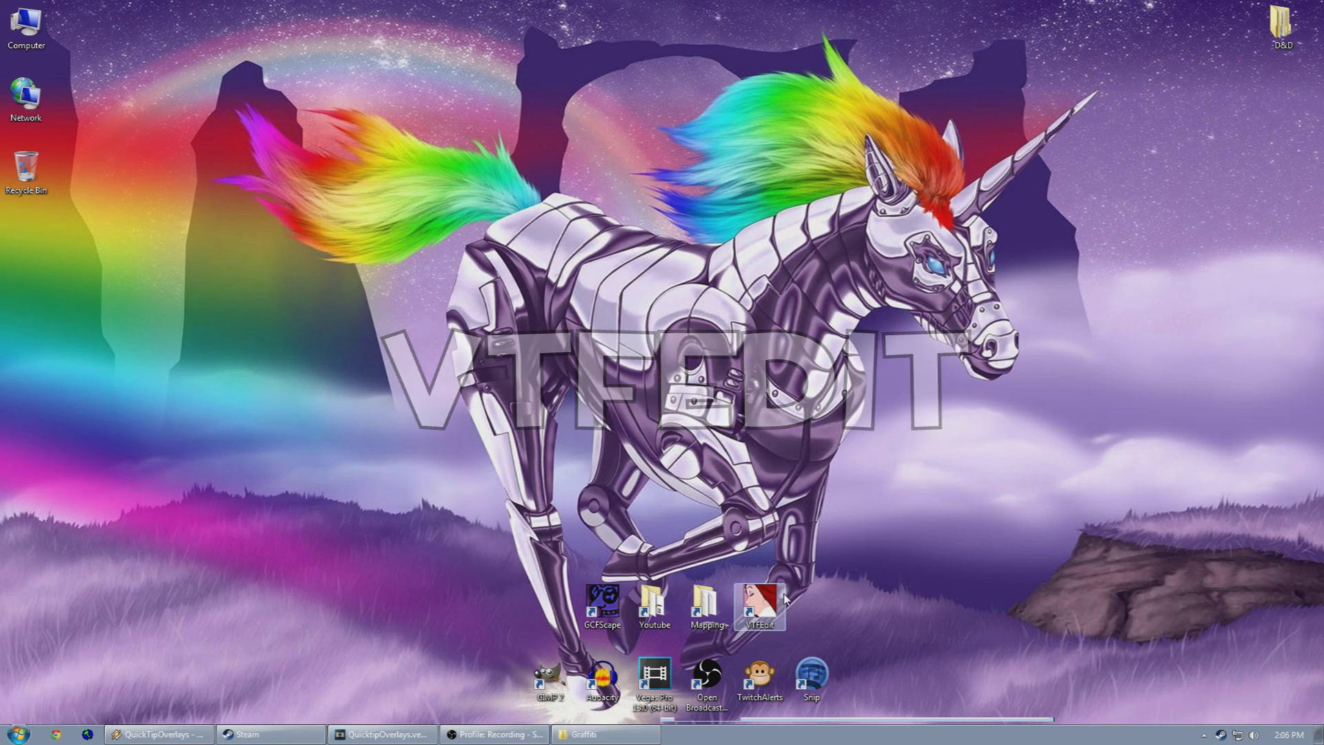
Launch VTFEdit and import TSLGraffiti39.tga using the default VTF options.
double_click(759, 604)
click(411, 210)
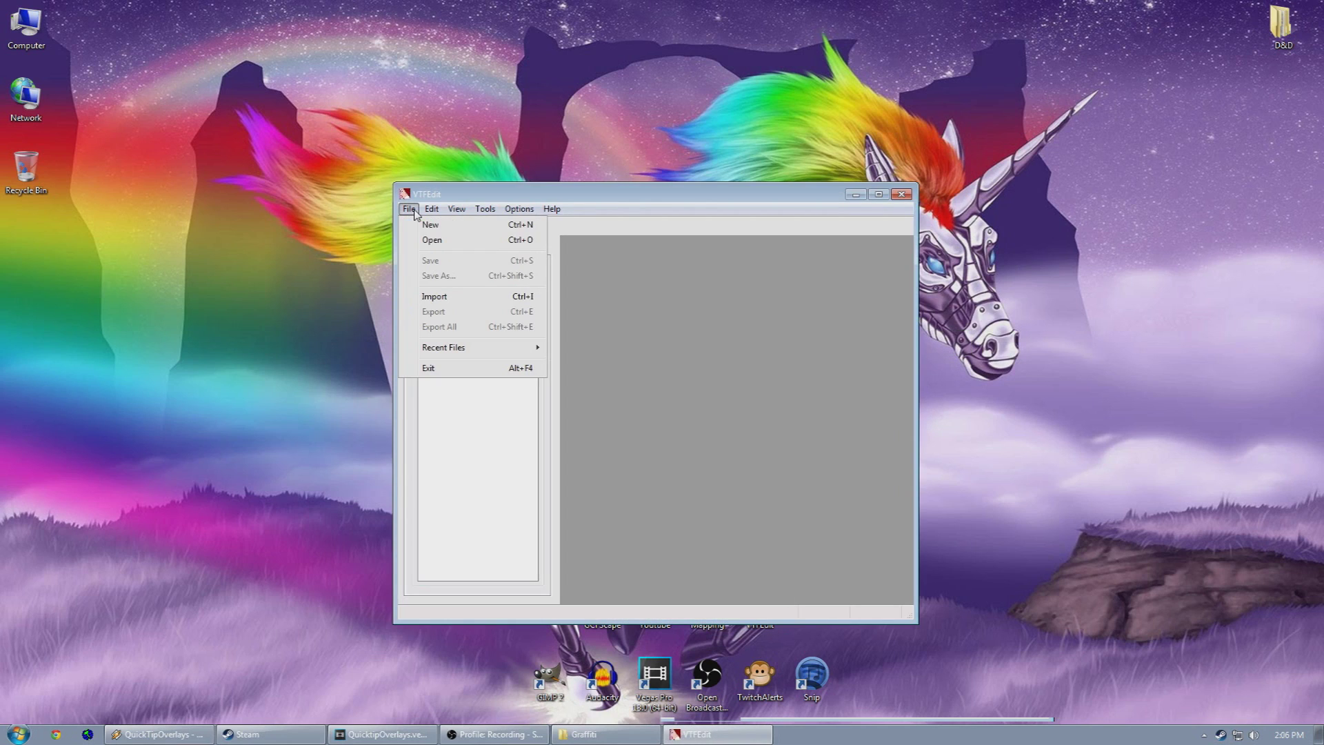
click(452, 296)
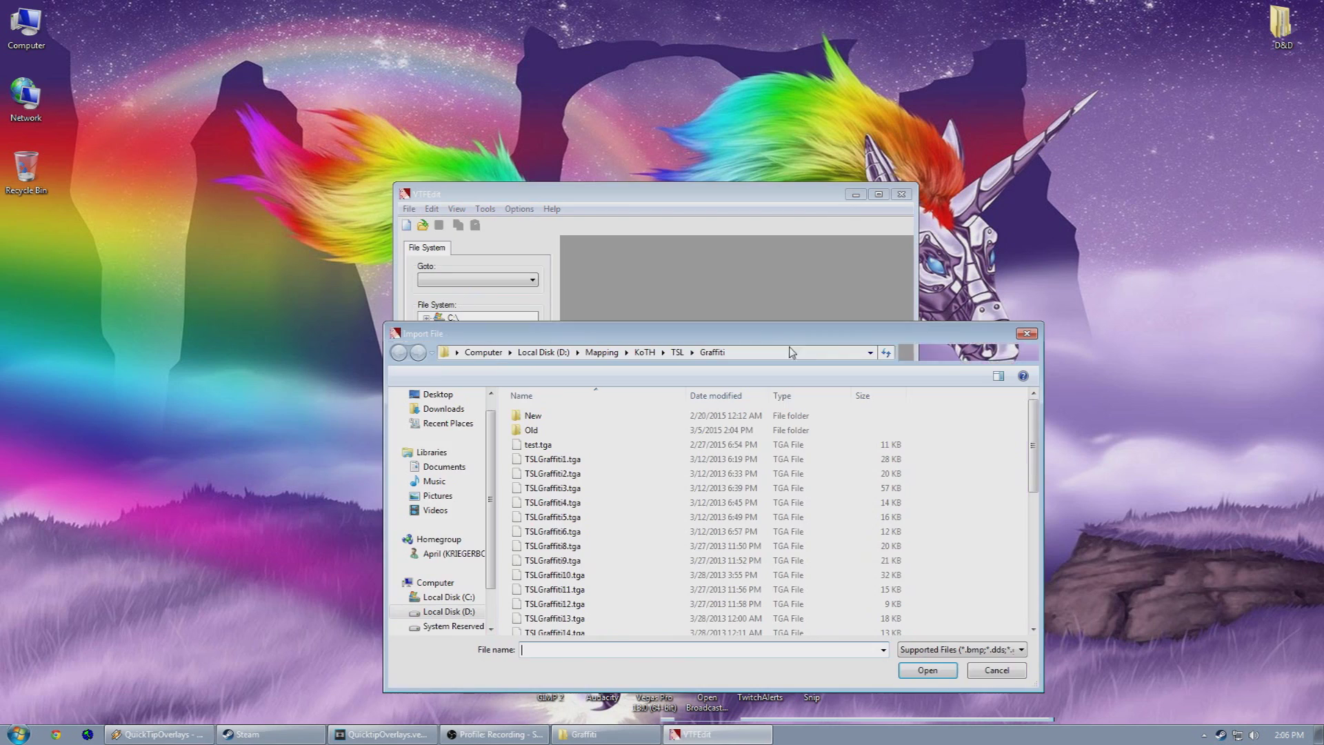
drag(1034, 439, 1050, 597)
click(640, 612)
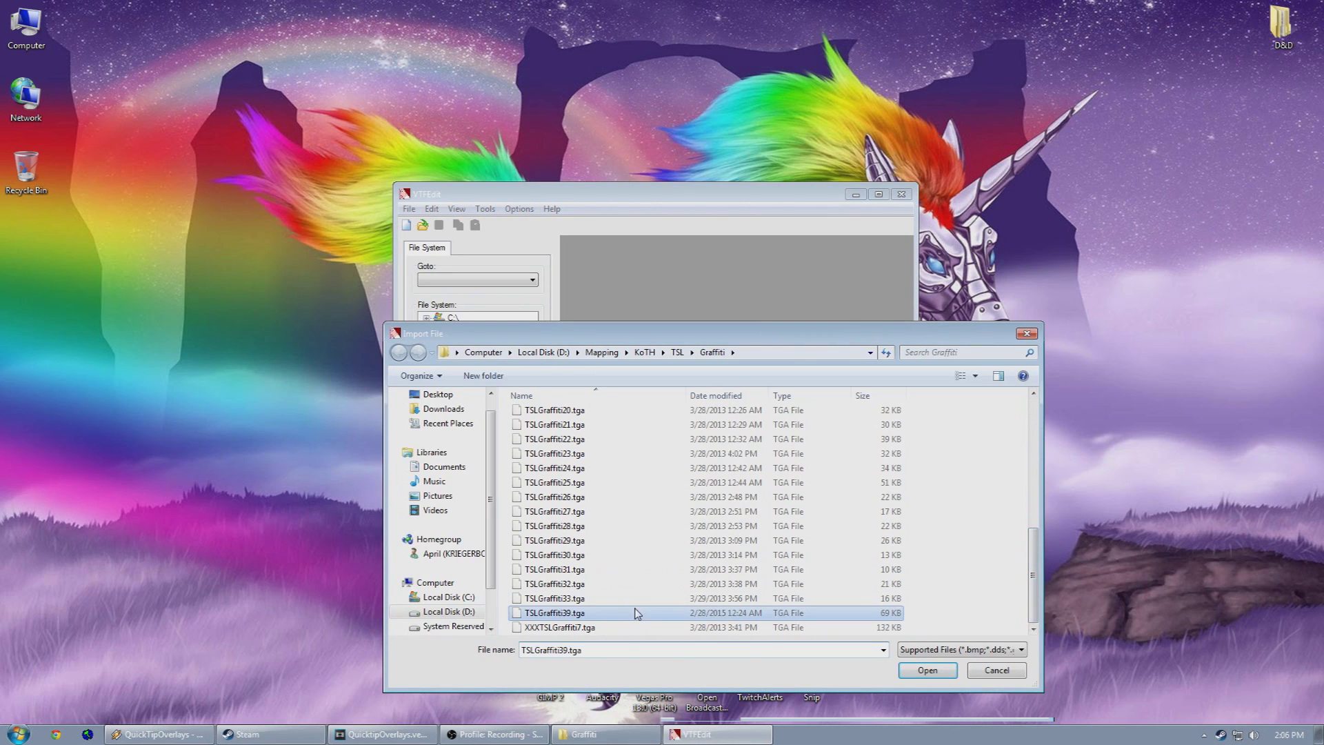
click(941, 669)
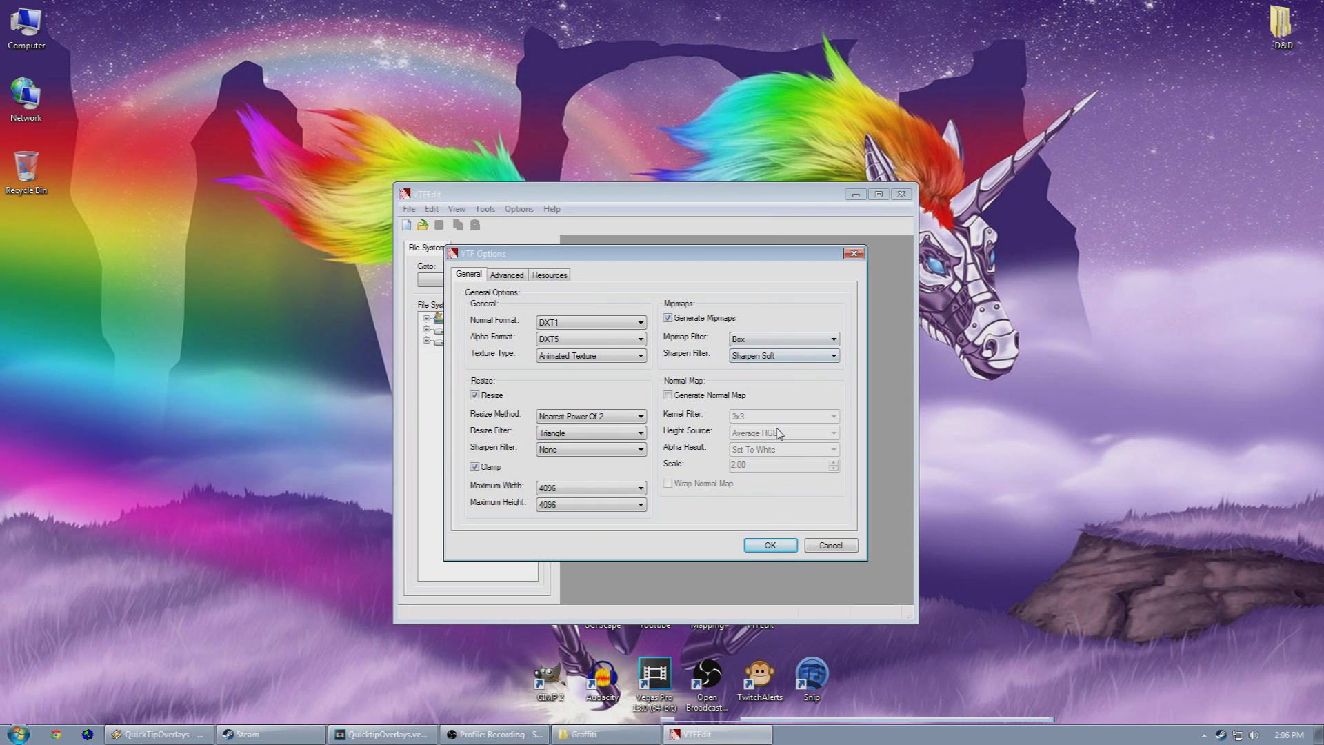
click(769, 545)
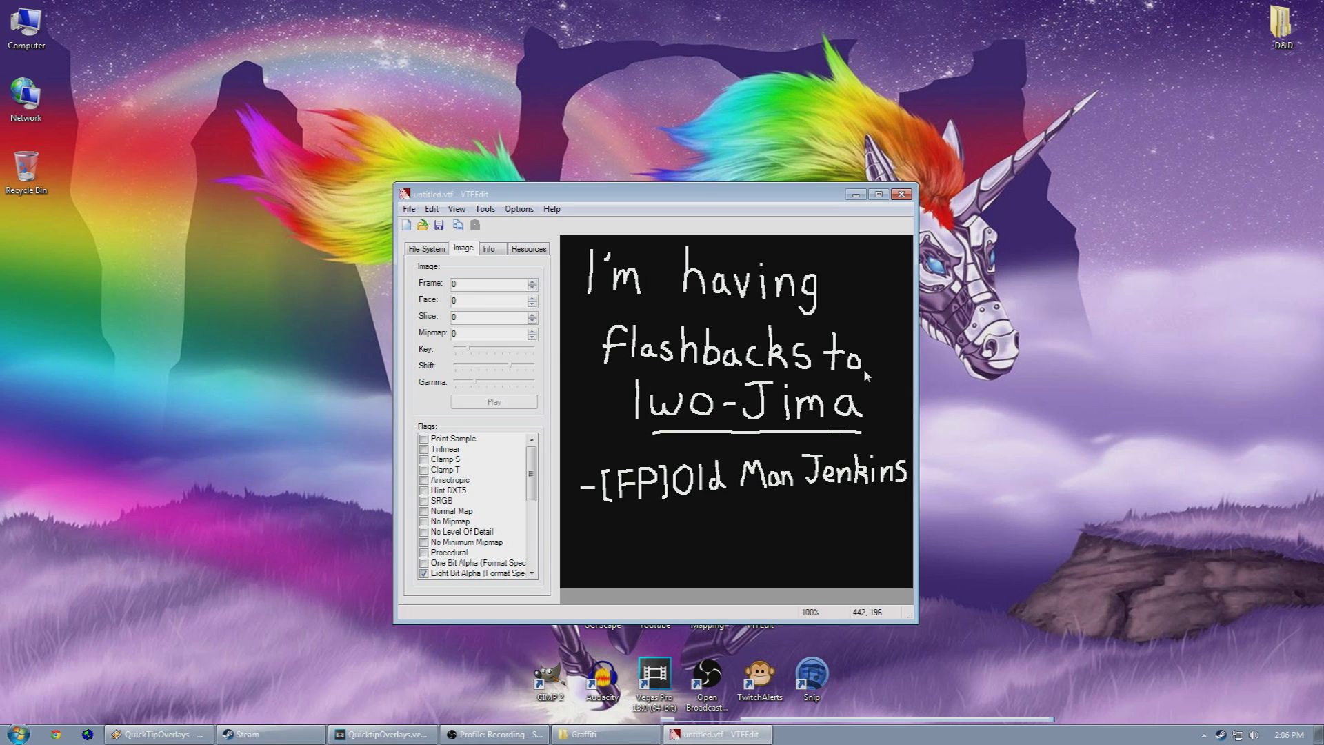
Save the texture under the new name TSLGraffiti39.
click(413, 211)
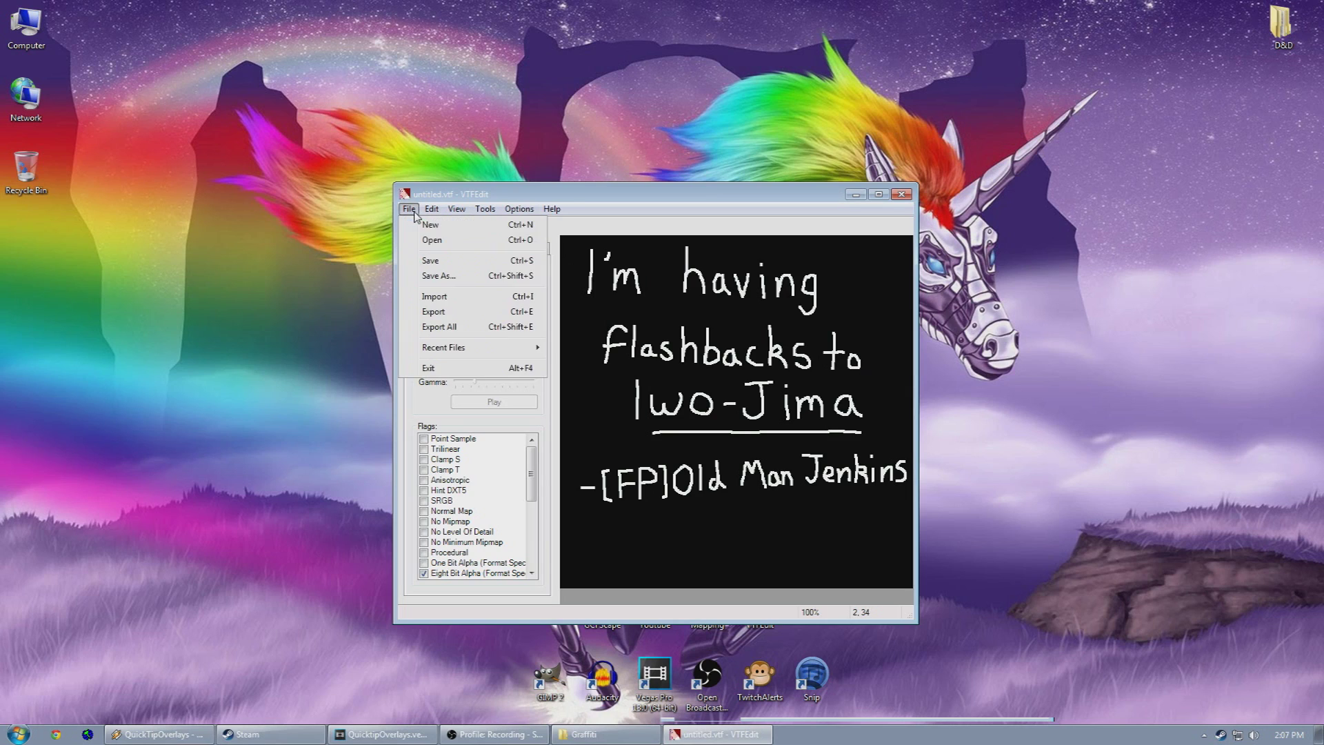
click(438, 276)
text(TSLGraffiti)
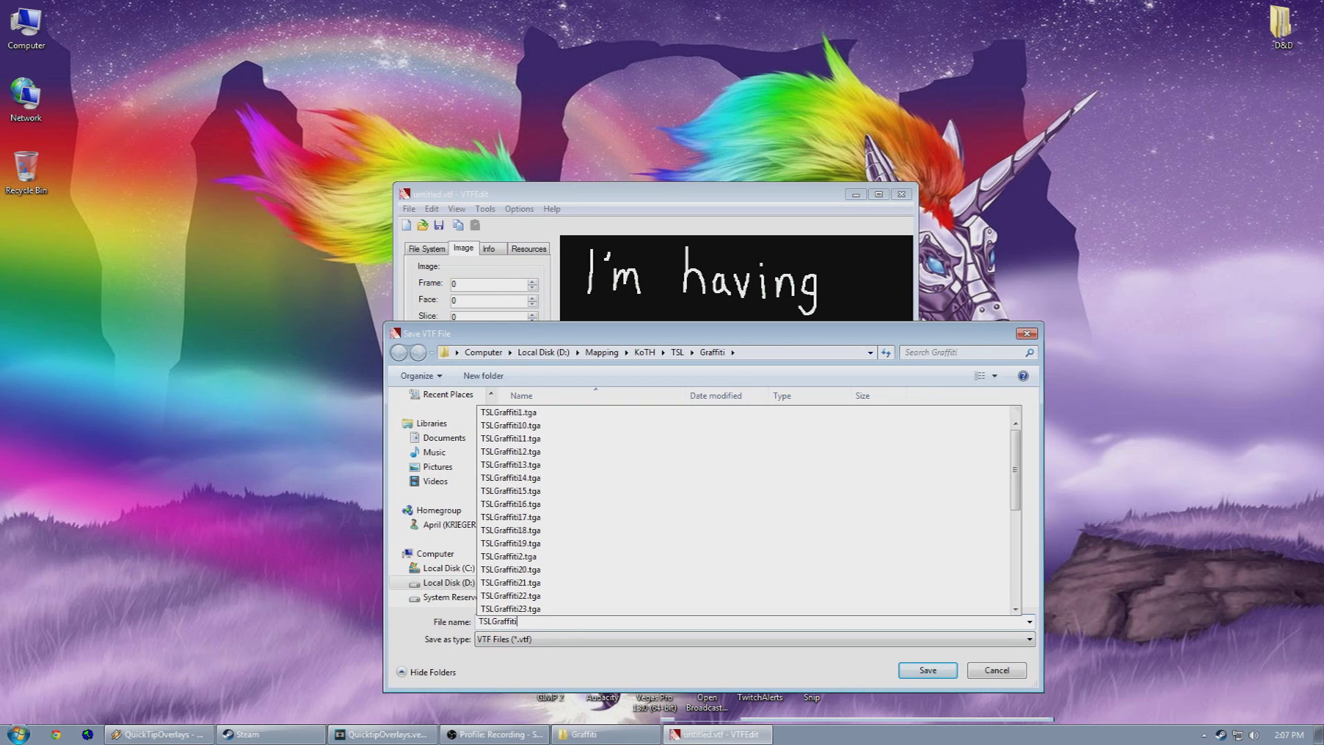
text(39)
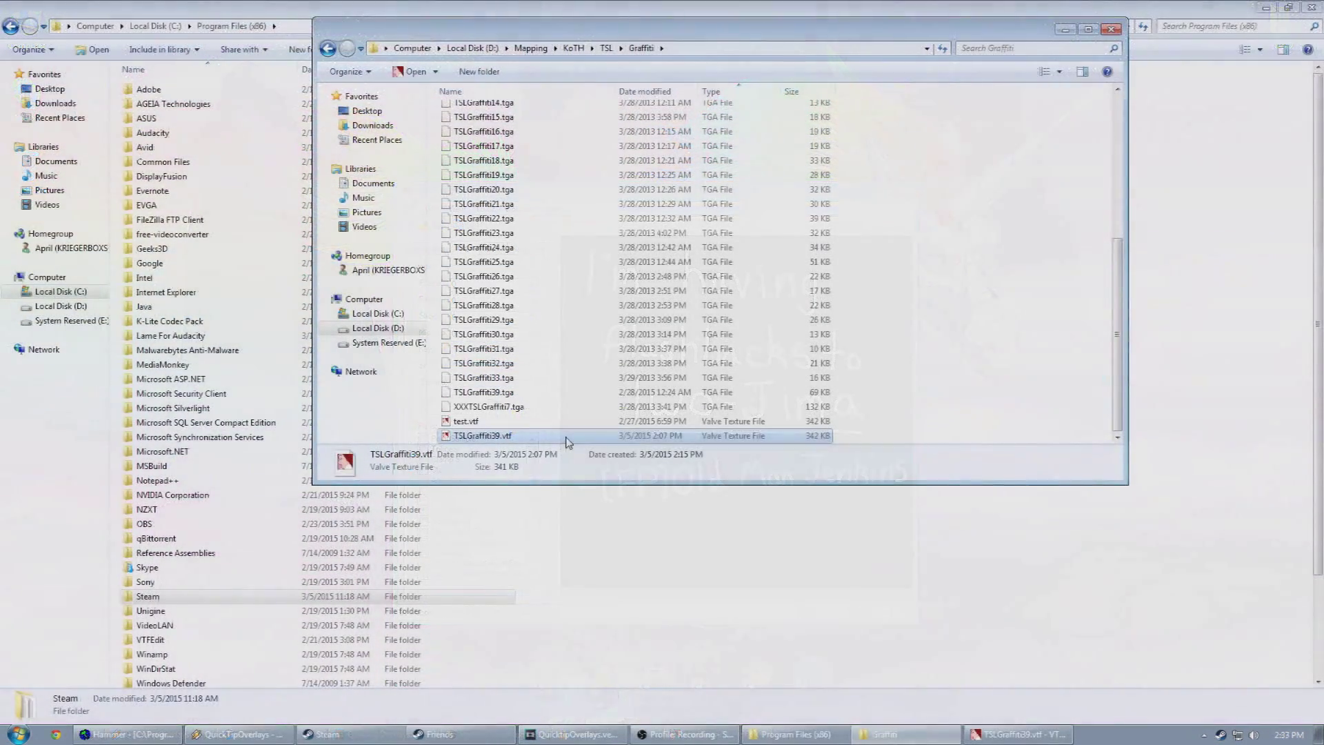
Copy TSLGraffiti39.vtf and browse to Steam\steamapps\common\Team Fortress 2\tf\custom.
right_click(566, 436)
click(625, 640)
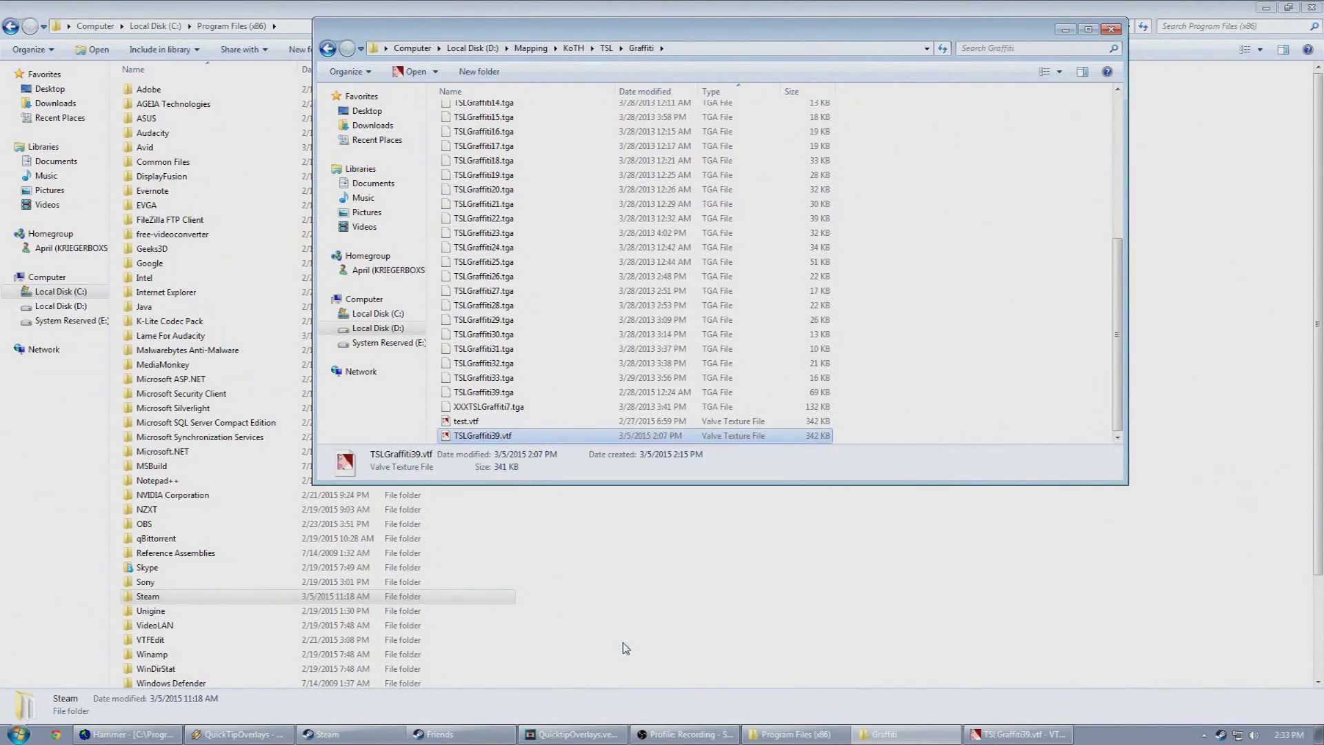
click(802, 603)
double_click(148, 596)
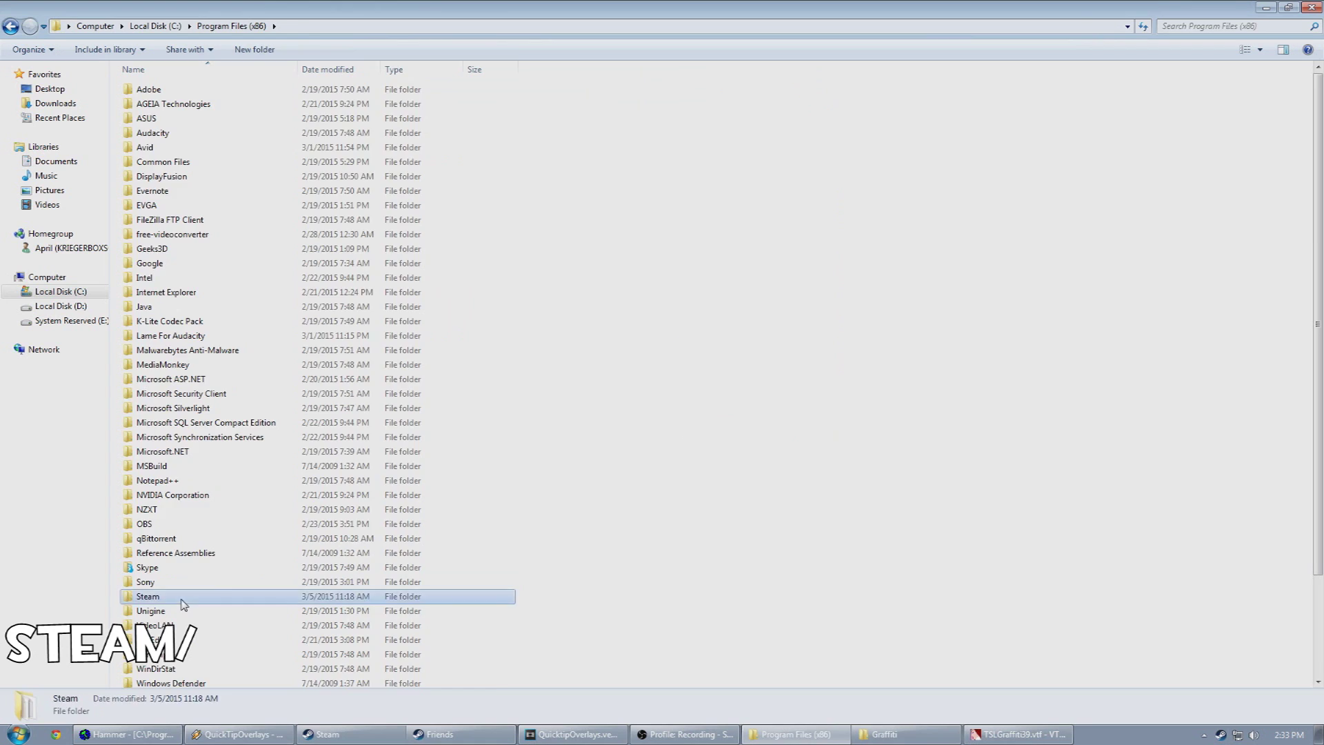
click(157, 351)
double_click(157, 351)
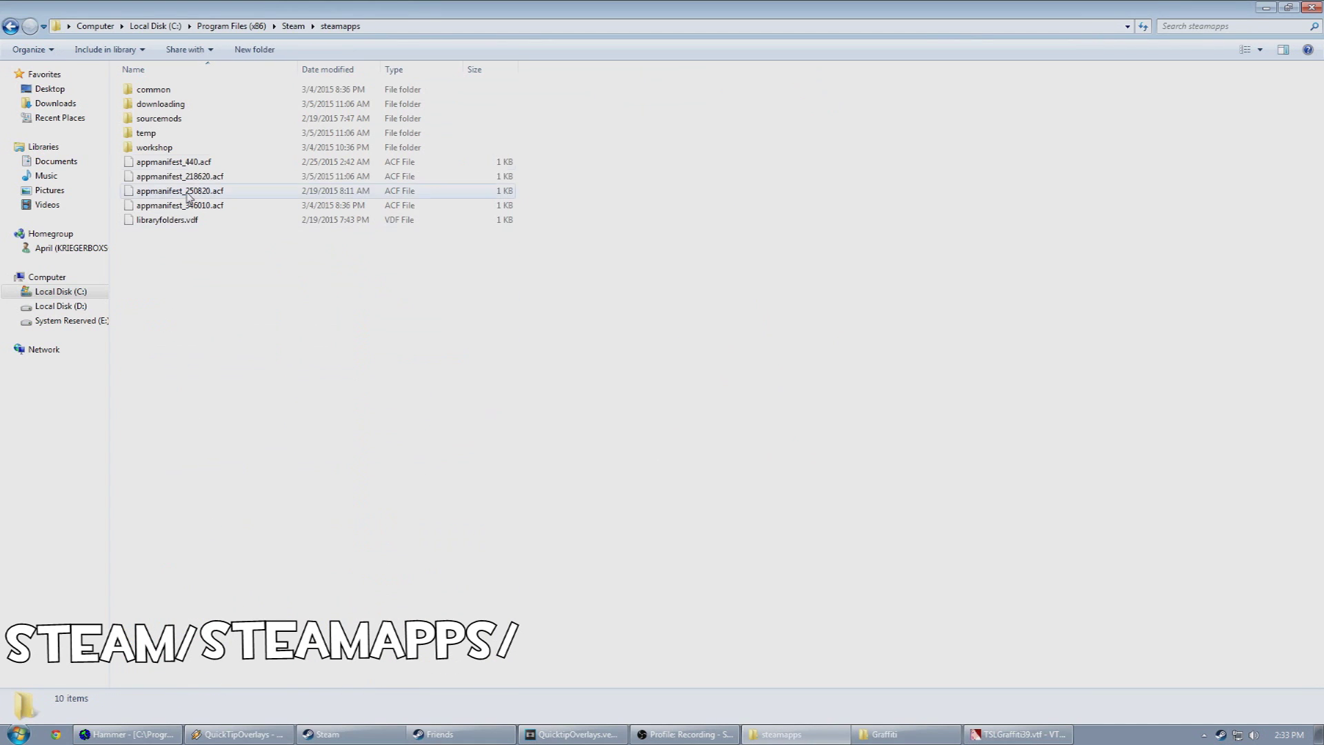
double_click(174, 91)
double_click(185, 137)
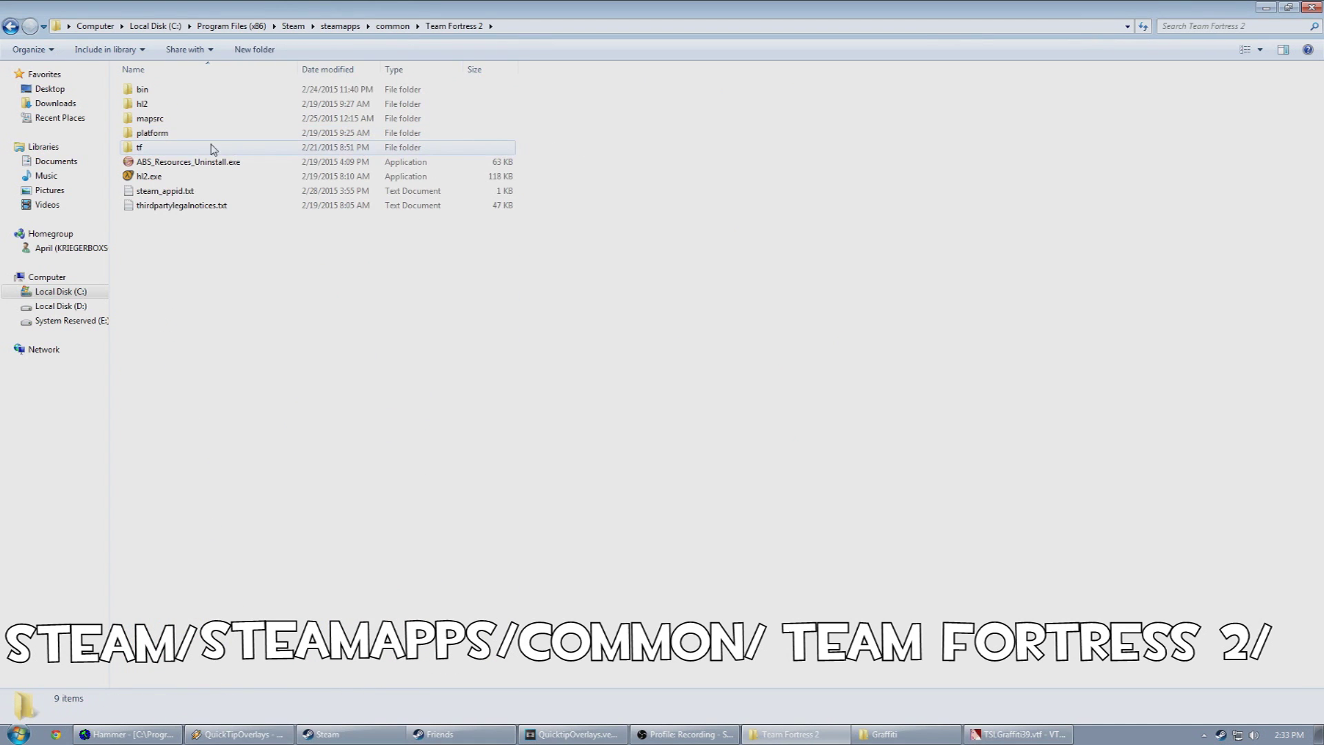
double_click(169, 147)
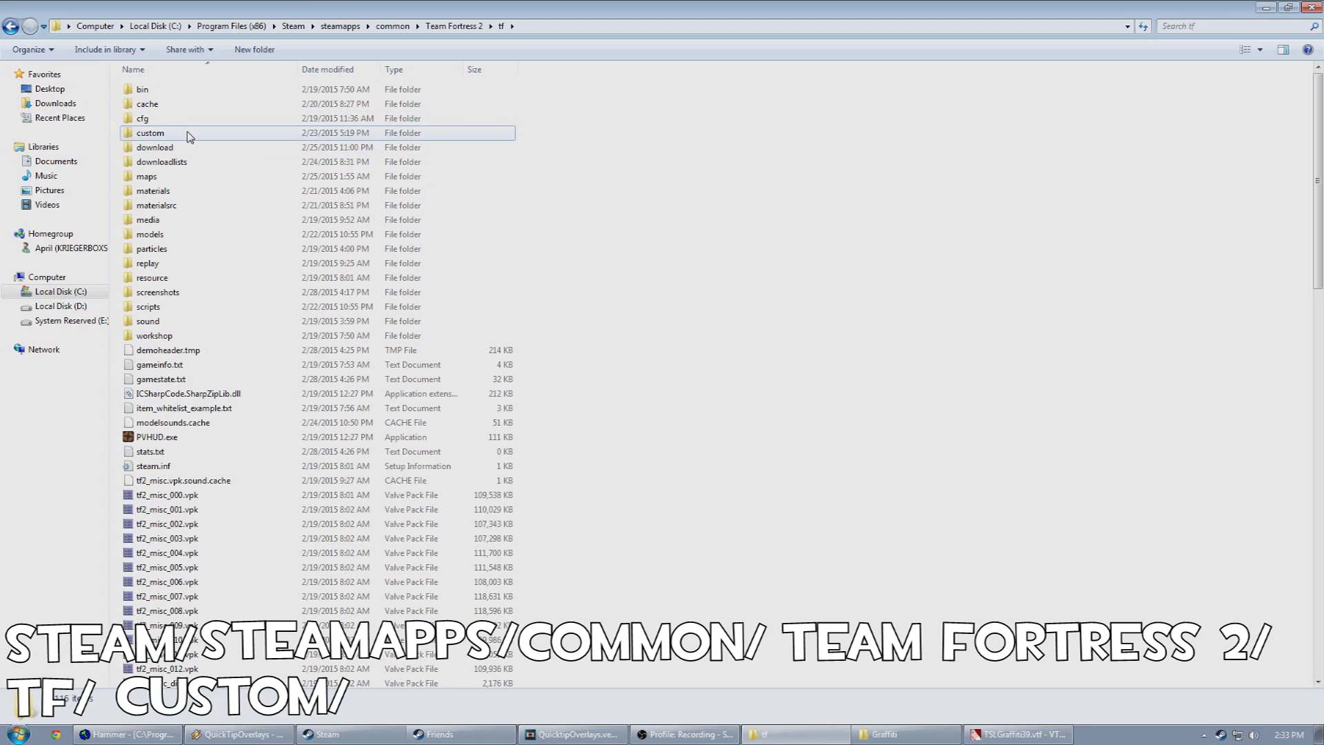
double_click(191, 132)
Open crash\materials\crash and paste TSLGraffiti39.vtf into it.
click(202, 106)
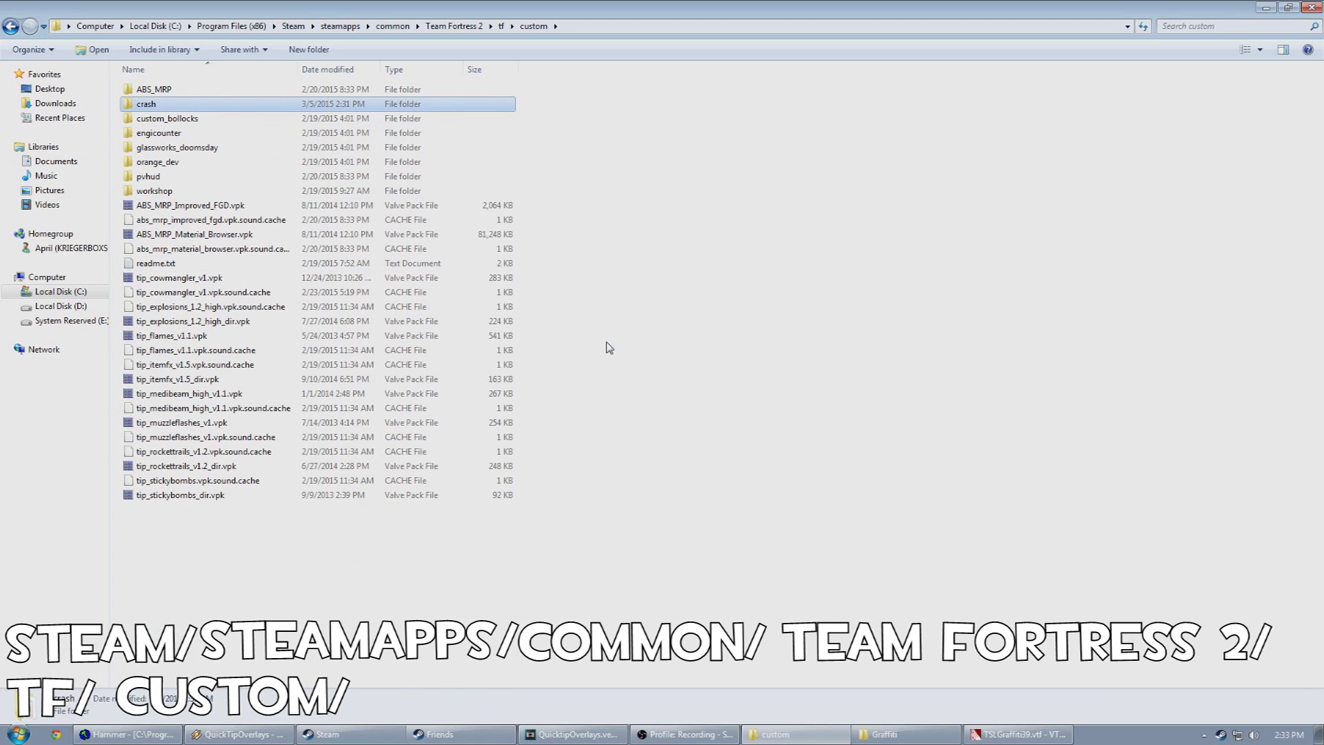
double_click(148, 107)
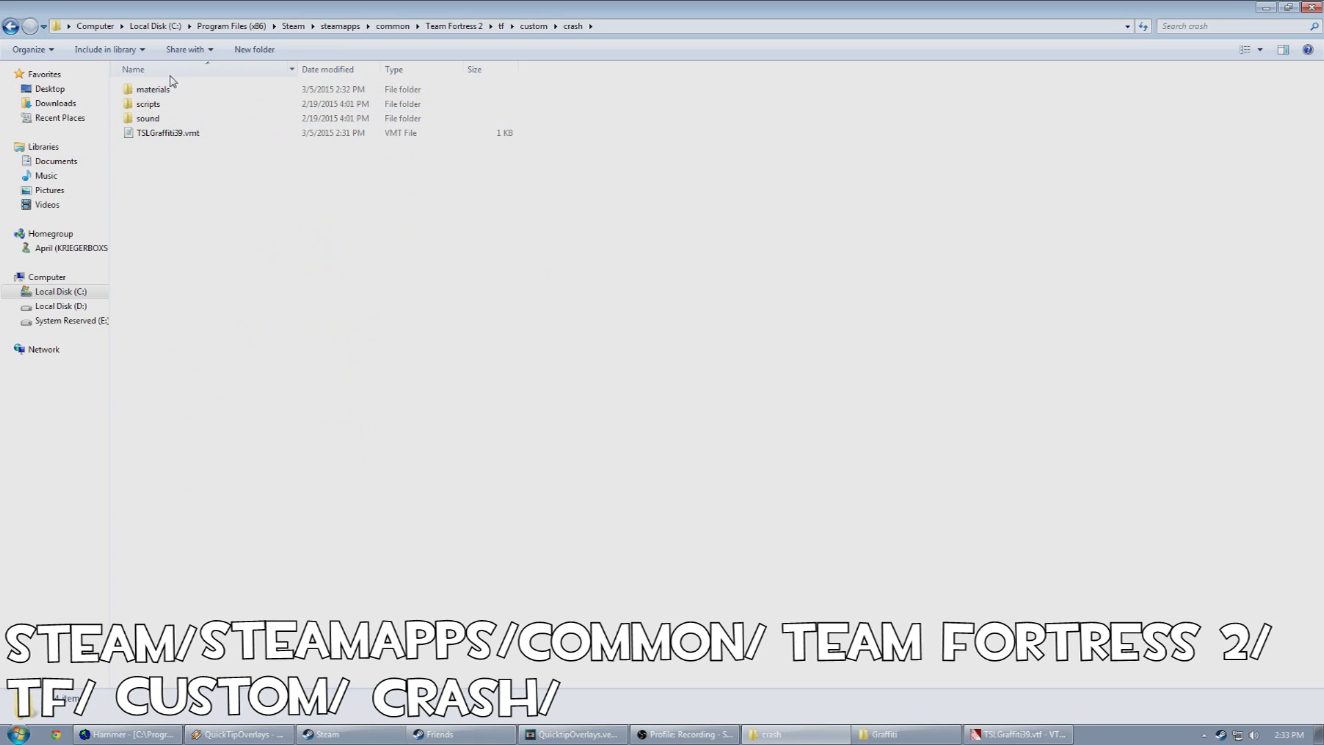
click(155, 92)
double_click(155, 91)
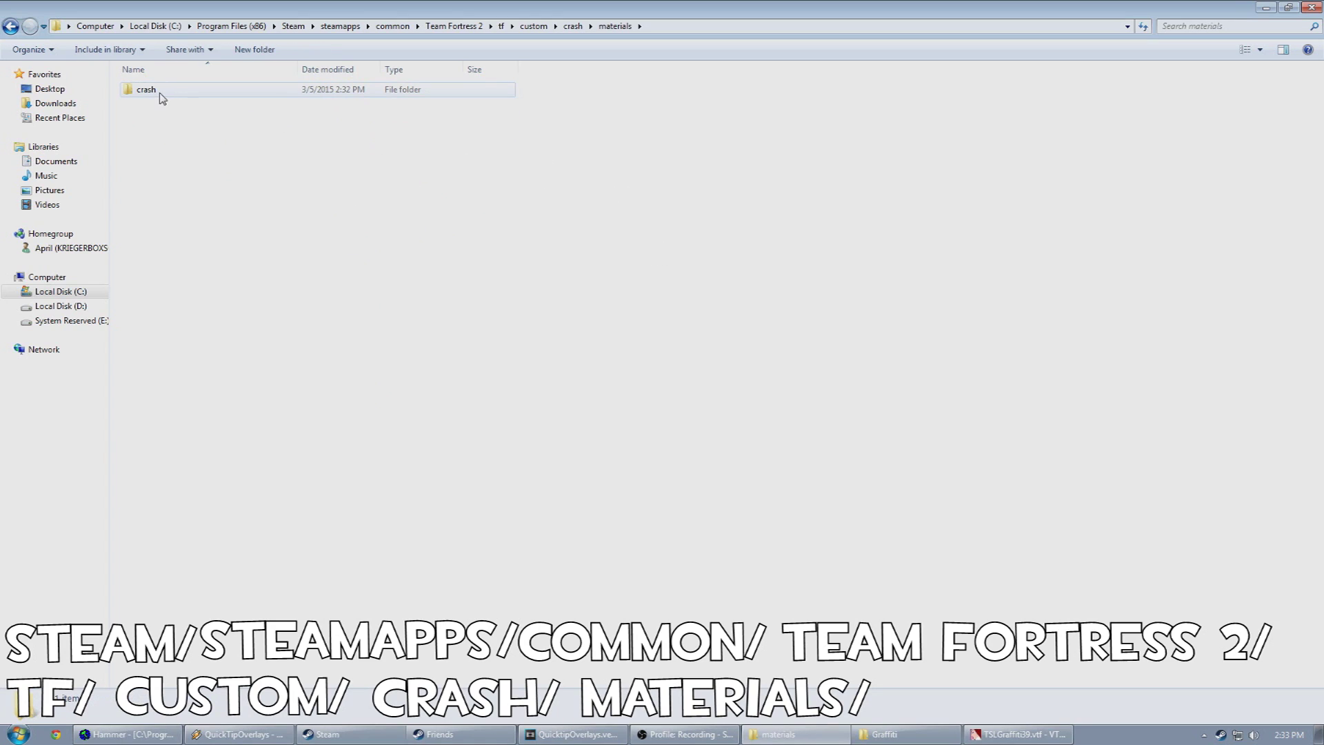
click(161, 97)
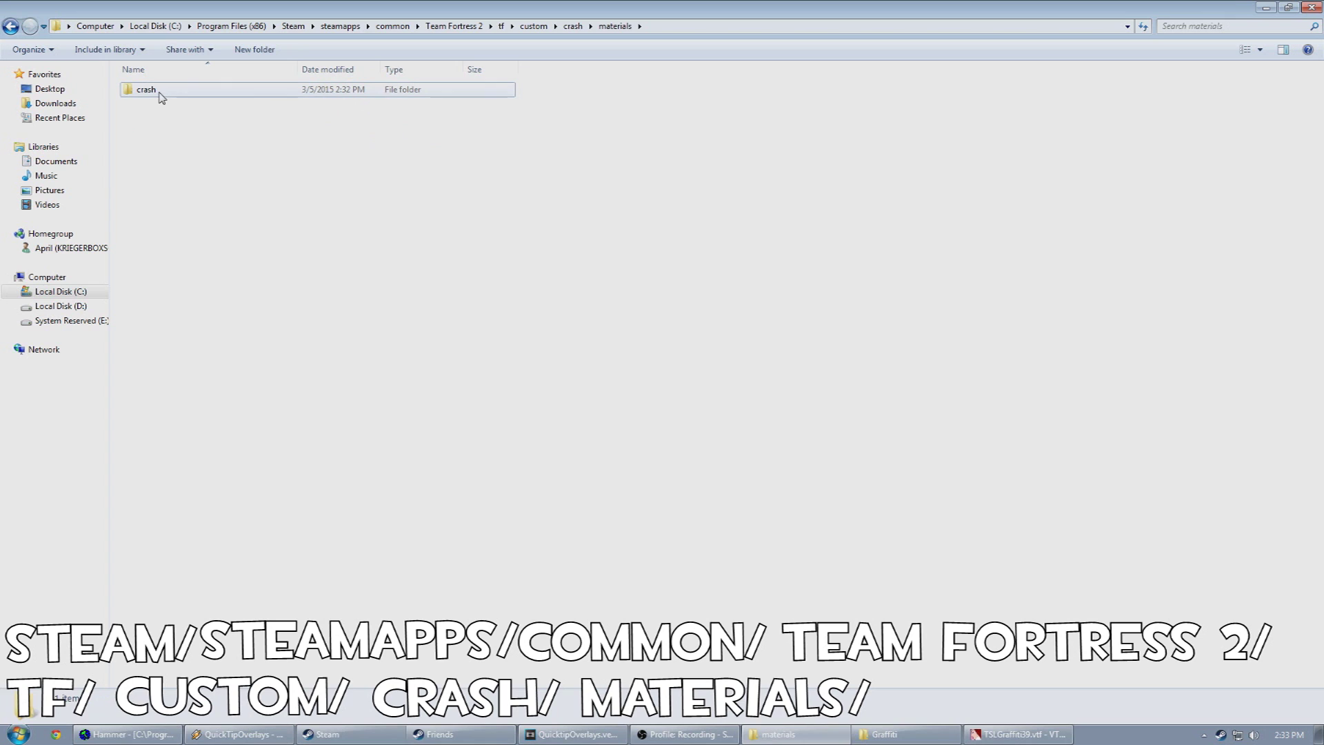
double_click(168, 94)
drag(1318, 248, 1318, 505)
right_click(743, 526)
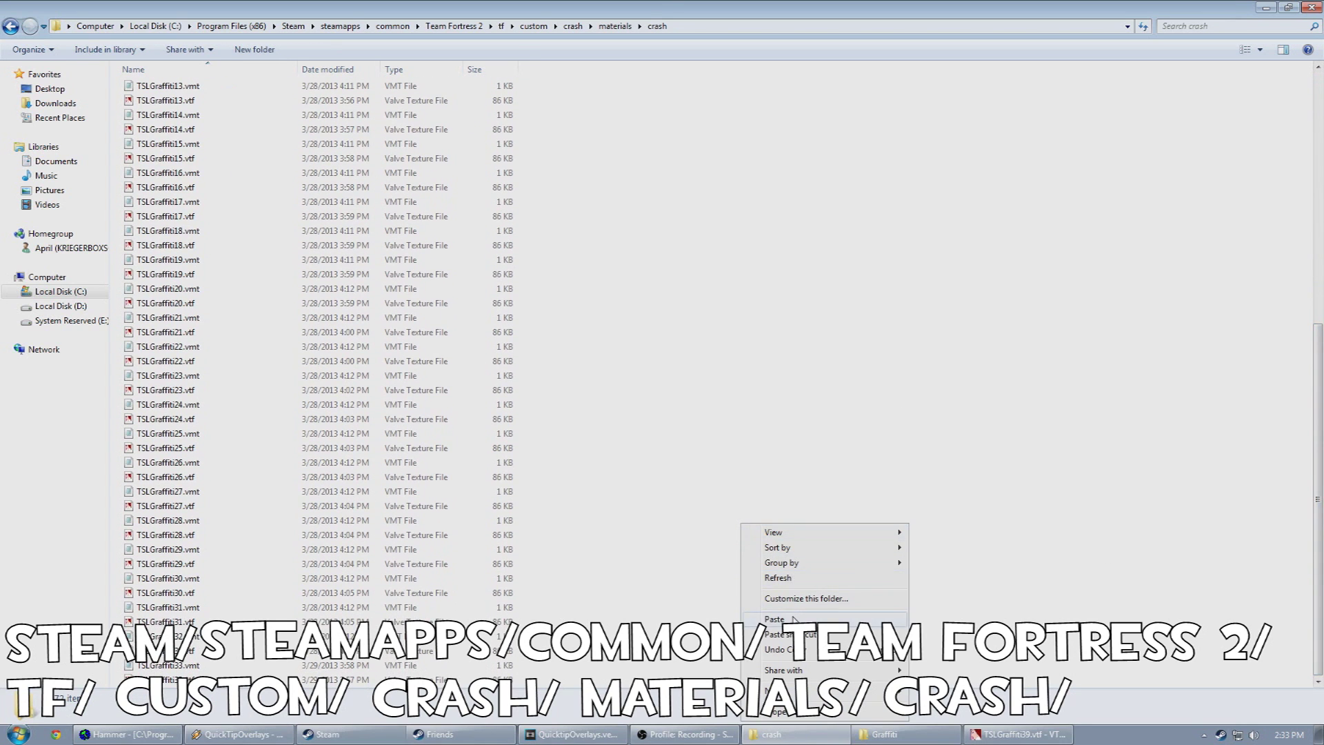
click(665, 589)
Check the newly added file and open TSLGraffiti33.vmt in Notepad.
scroll(177, 676, down, 1)
click(178, 677)
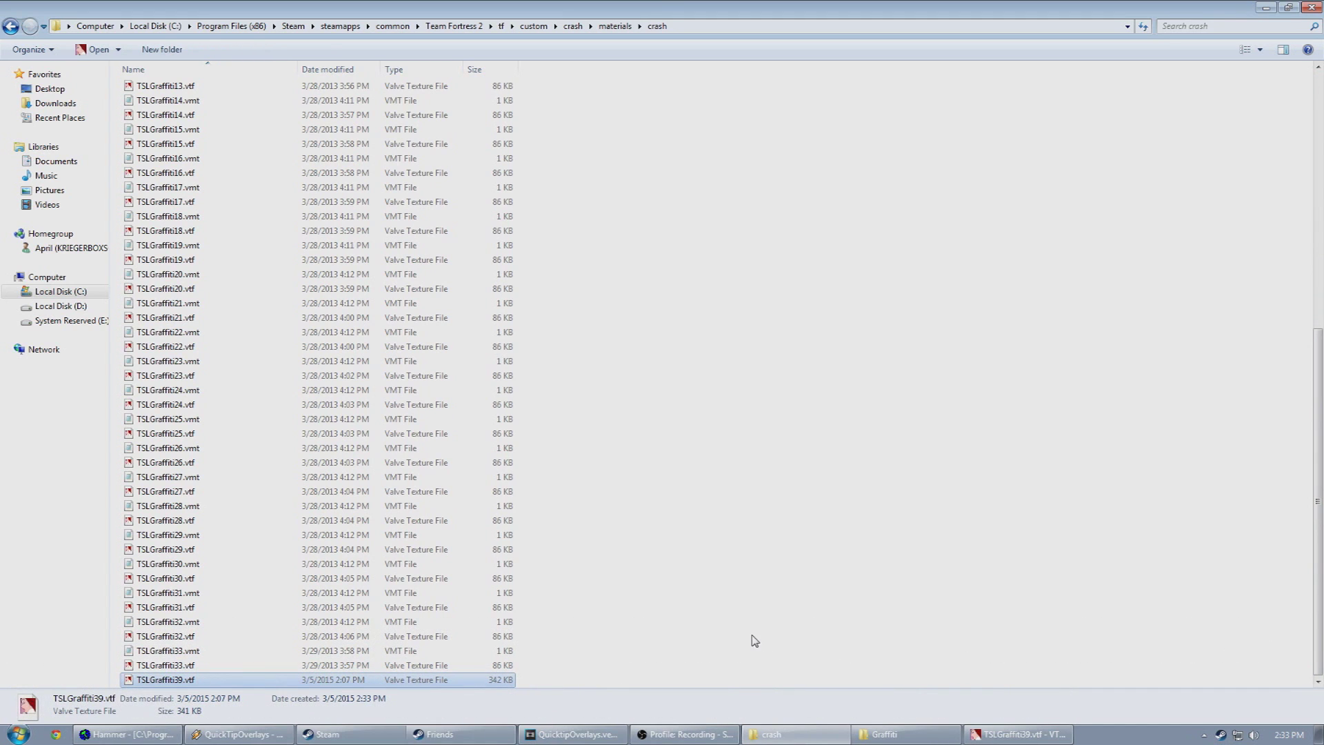
click(221, 653)
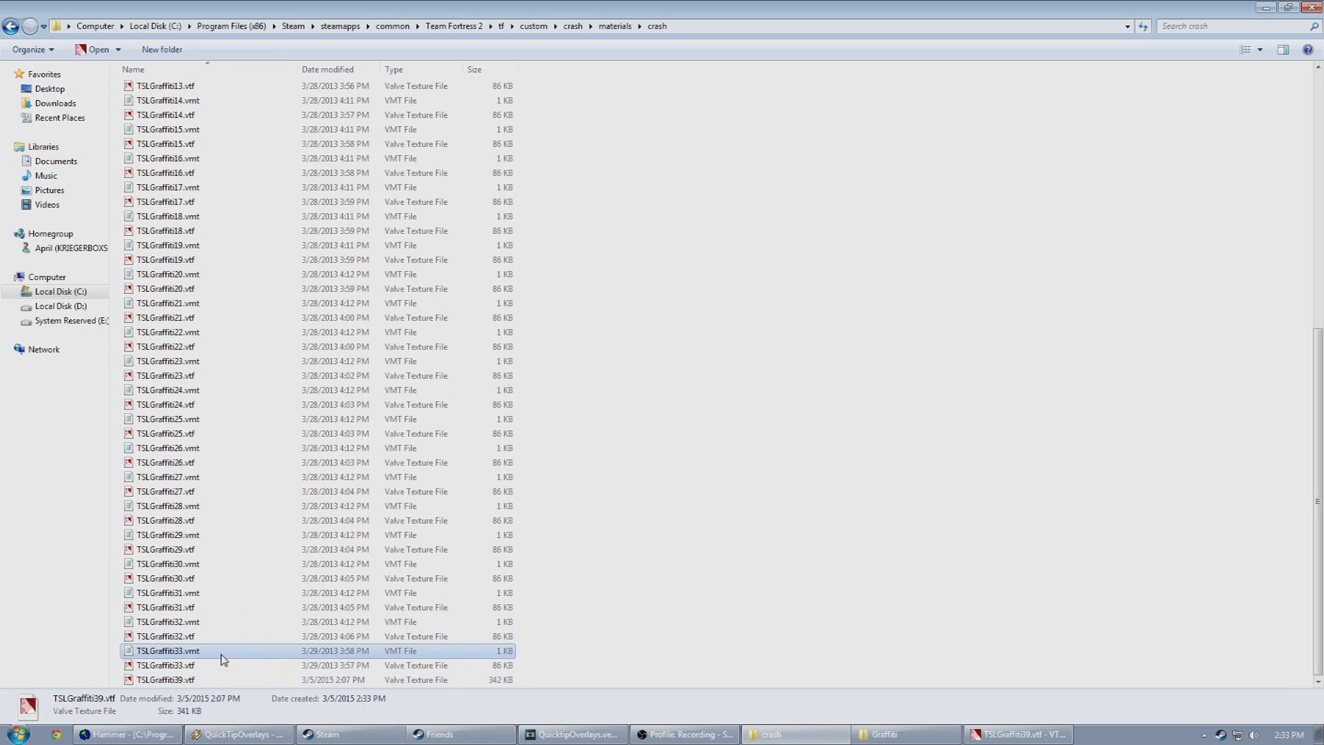
double_click(222, 658)
Copy the entire TSLGraffiti33.vmt material text.
key(ctrl+a)
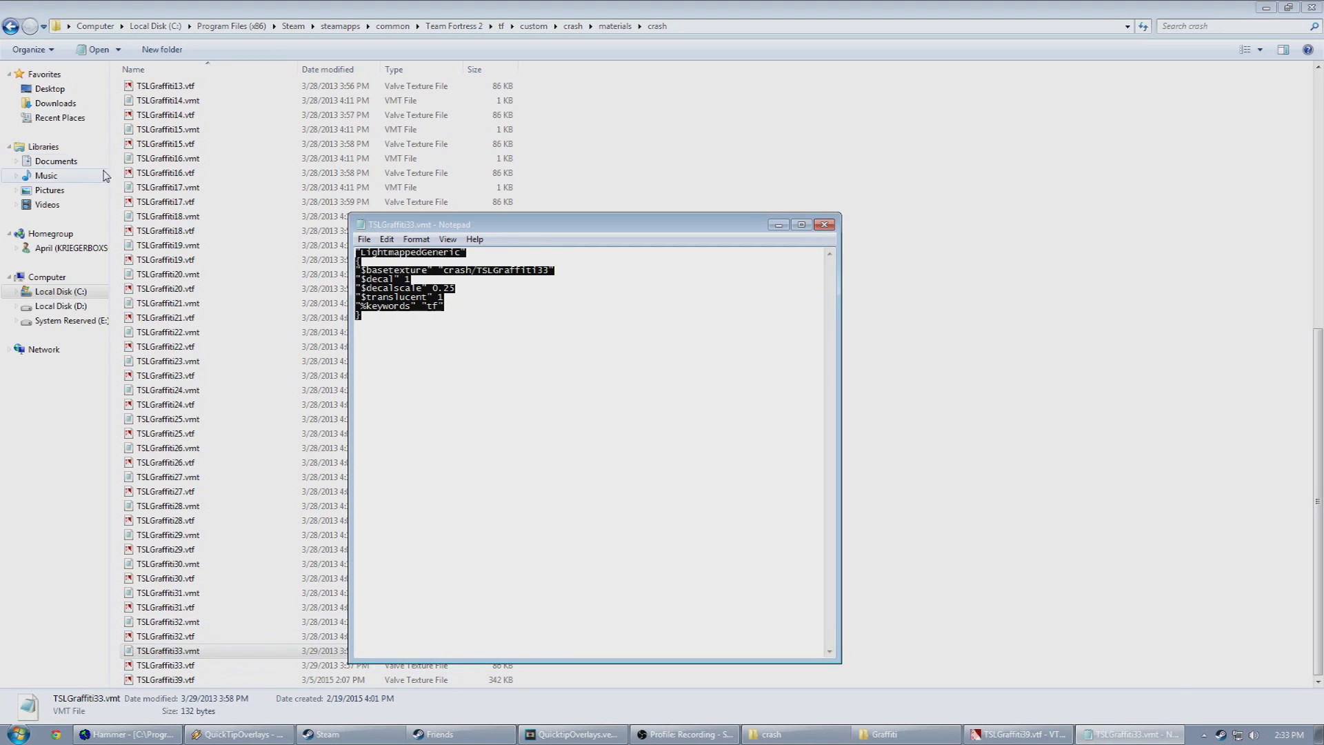
click(624, 464)
key(ctrl+a)
right_click(564, 318)
click(624, 367)
click(604, 607)
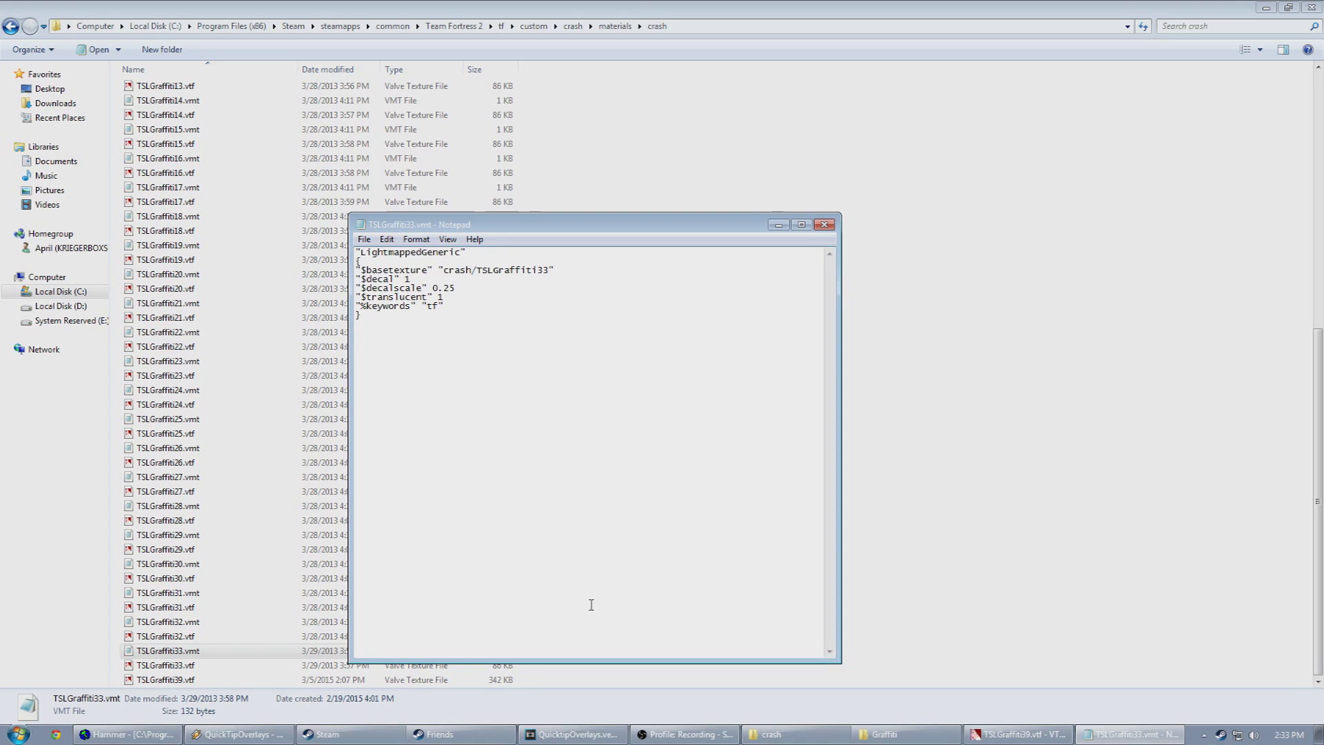
Paste it into a new document and point $basetexture to crash/TSLGraffiti39.
click(363, 239)
click(376, 257)
right_click(472, 317)
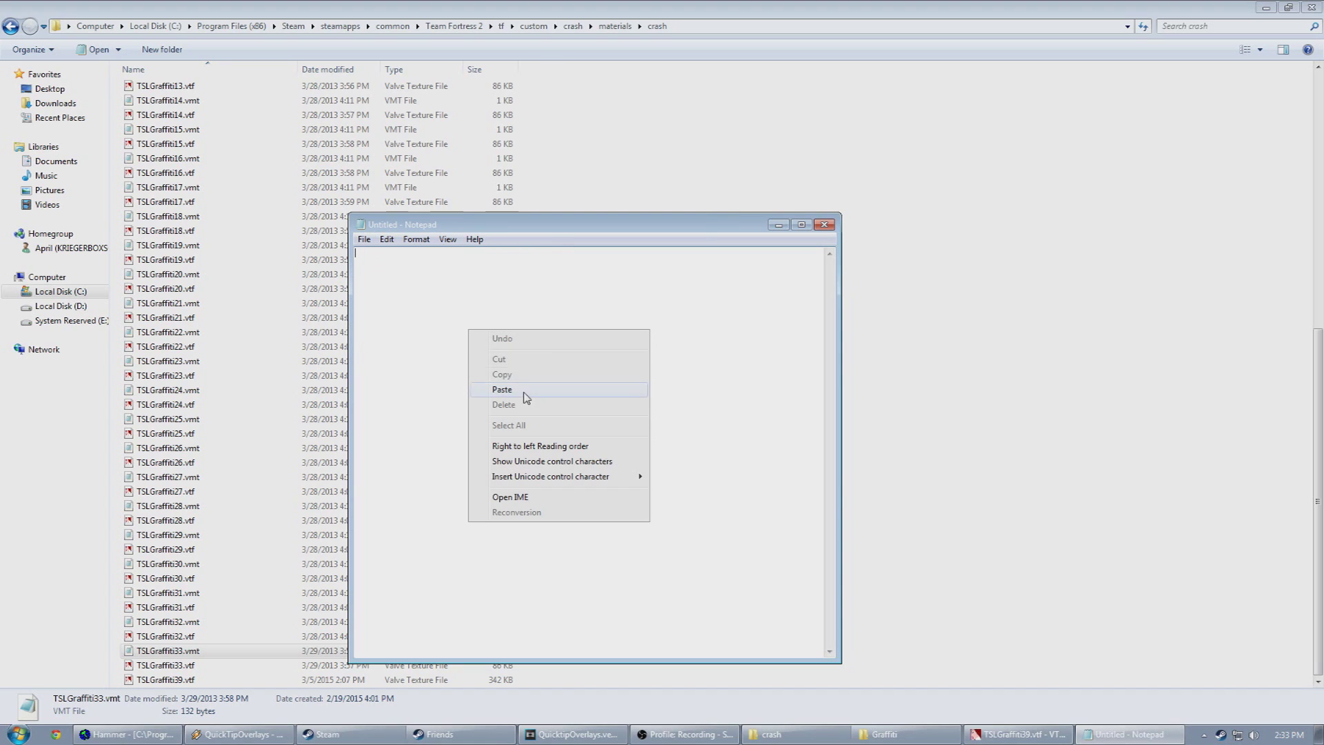
click(496, 392)
drag(356, 269, 547, 269)
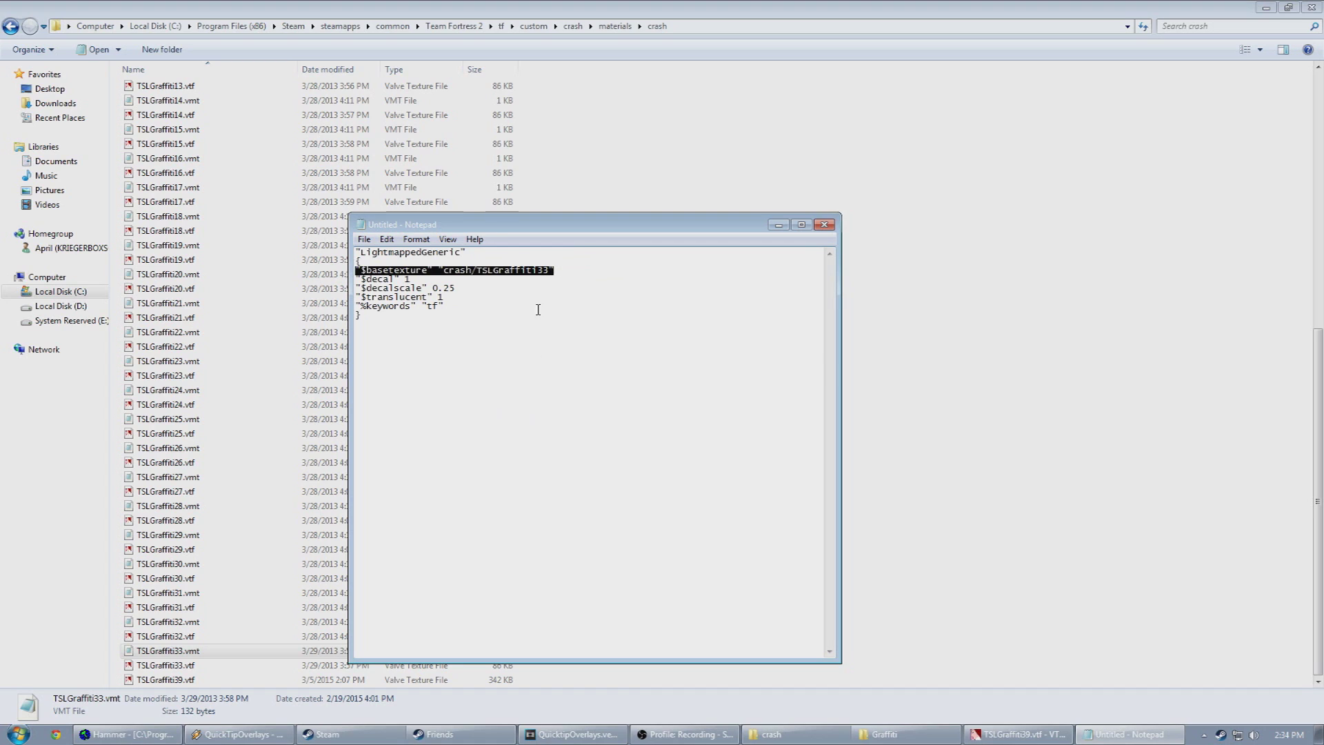
click(542, 297)
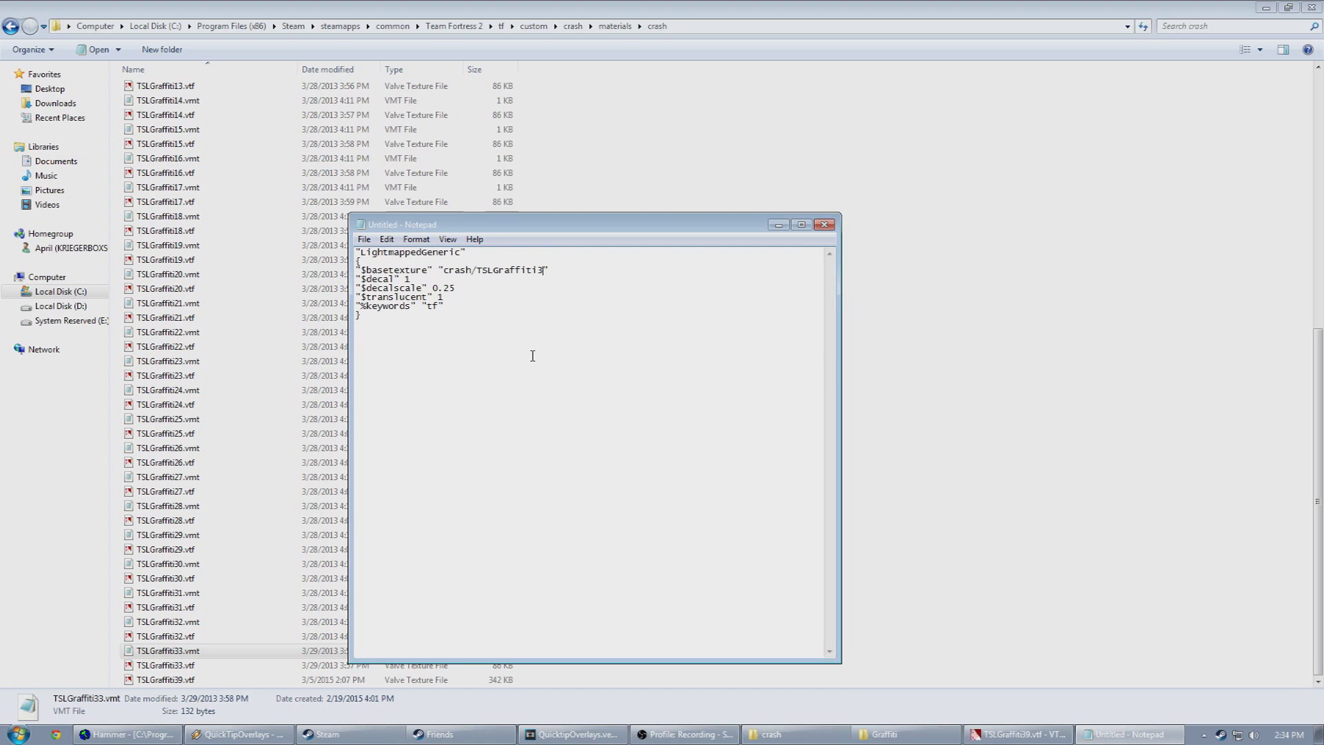
key(Up)
Save the new material as TSLGraffiti39.vmt.
click(364, 240)
click(390, 298)
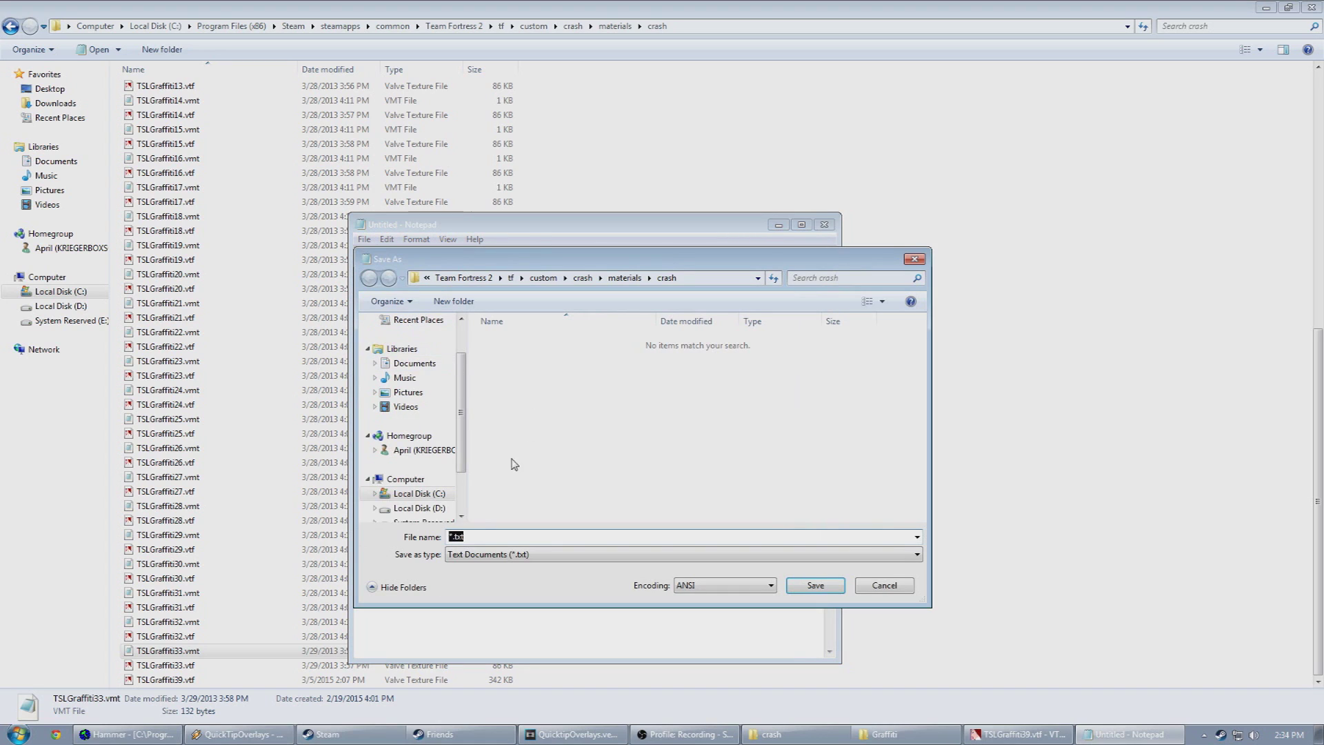
text(TSLGraffiti)
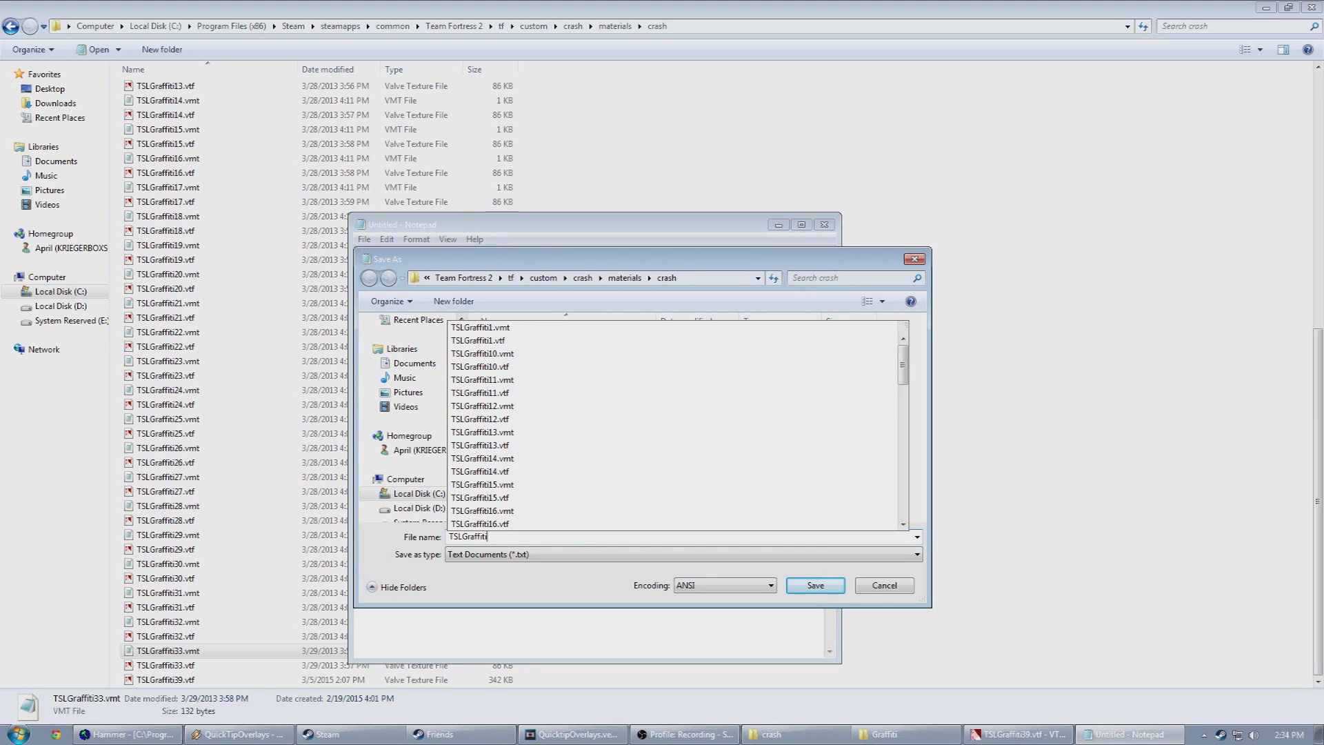
text(39.)
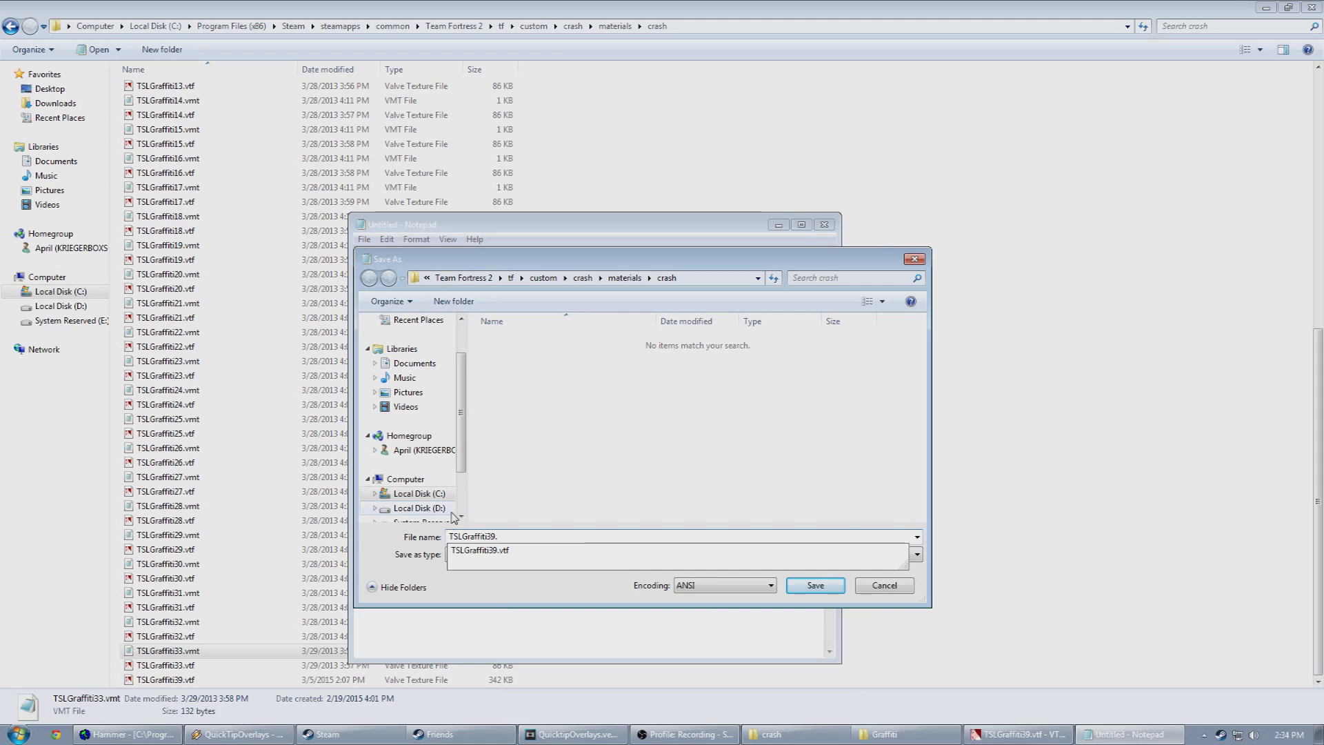
text(vmt)
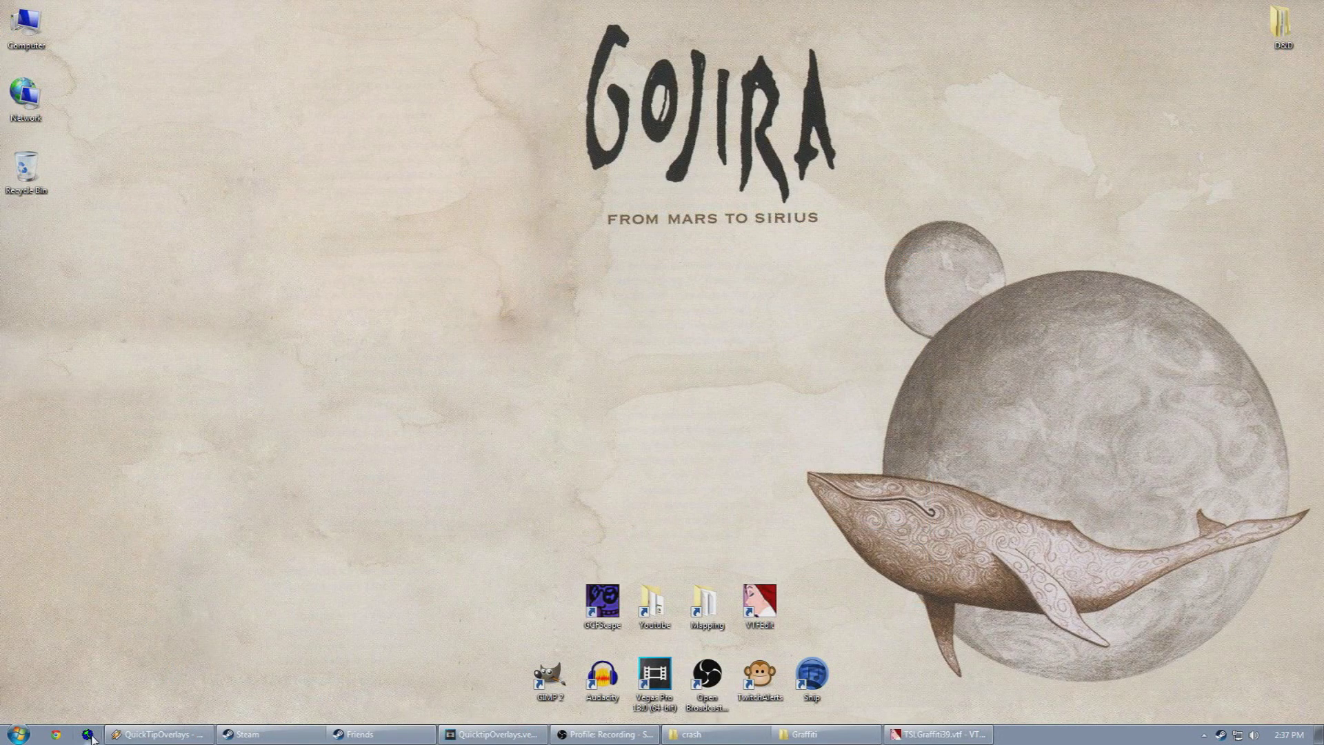
Launch Hammer with the game configuration and load the recent koth_trainsawlaser_rc2.vmf map.
click(92, 738)
click(666, 357)
click(703, 407)
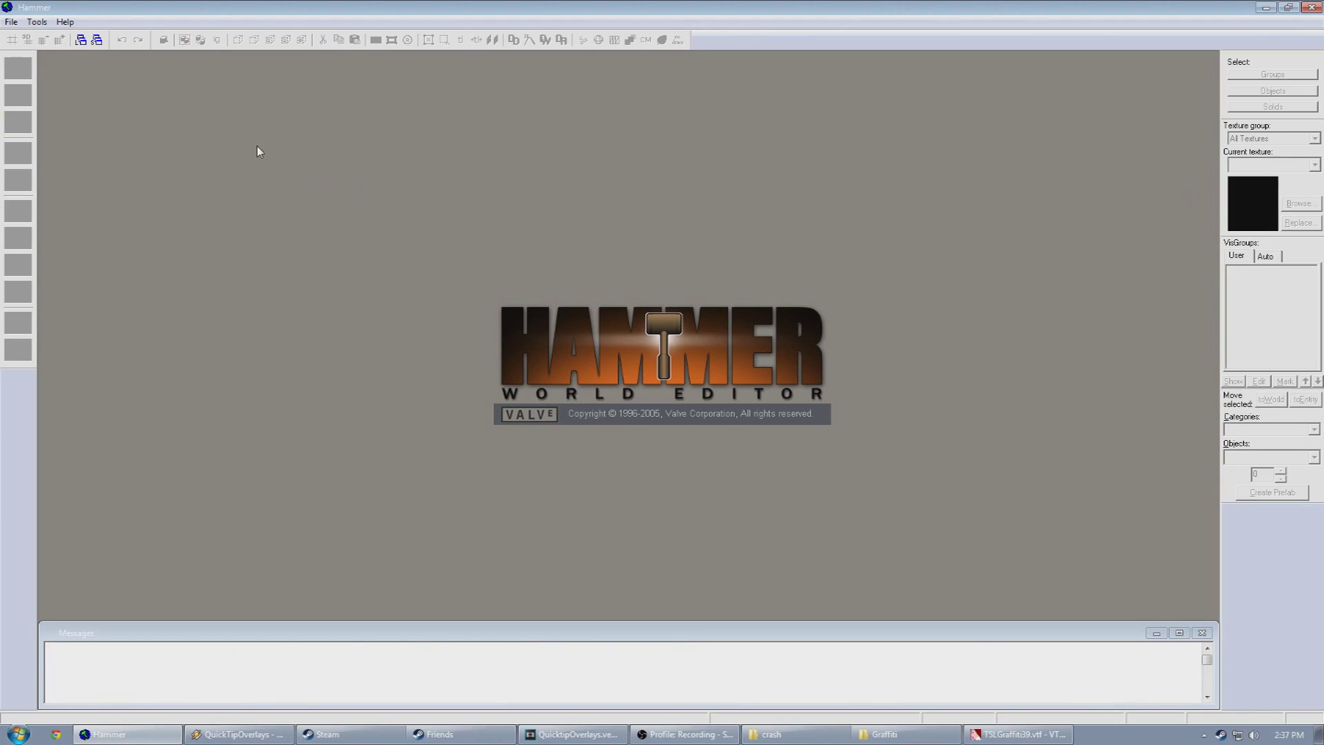
click(12, 23)
click(41, 68)
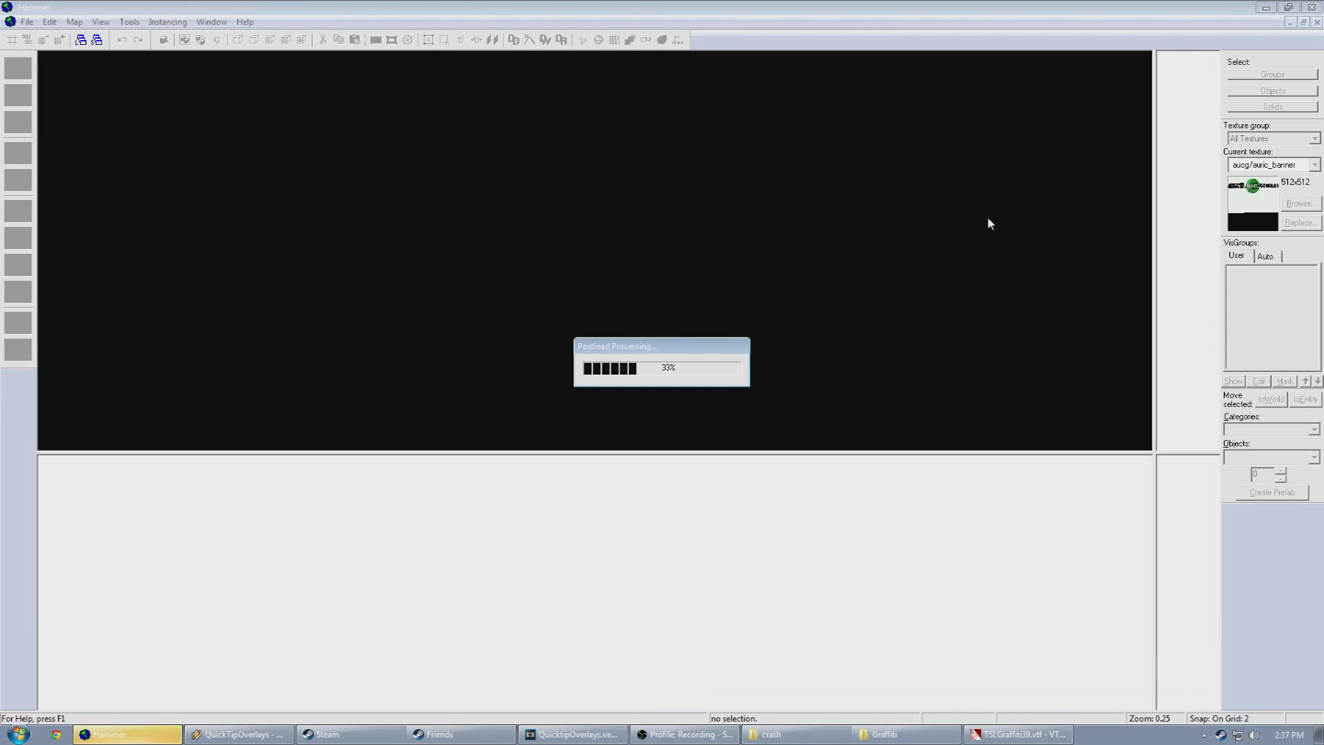
Pick crash/tslgraffiti39 in the texture browser as the current texture.
click(1299, 204)
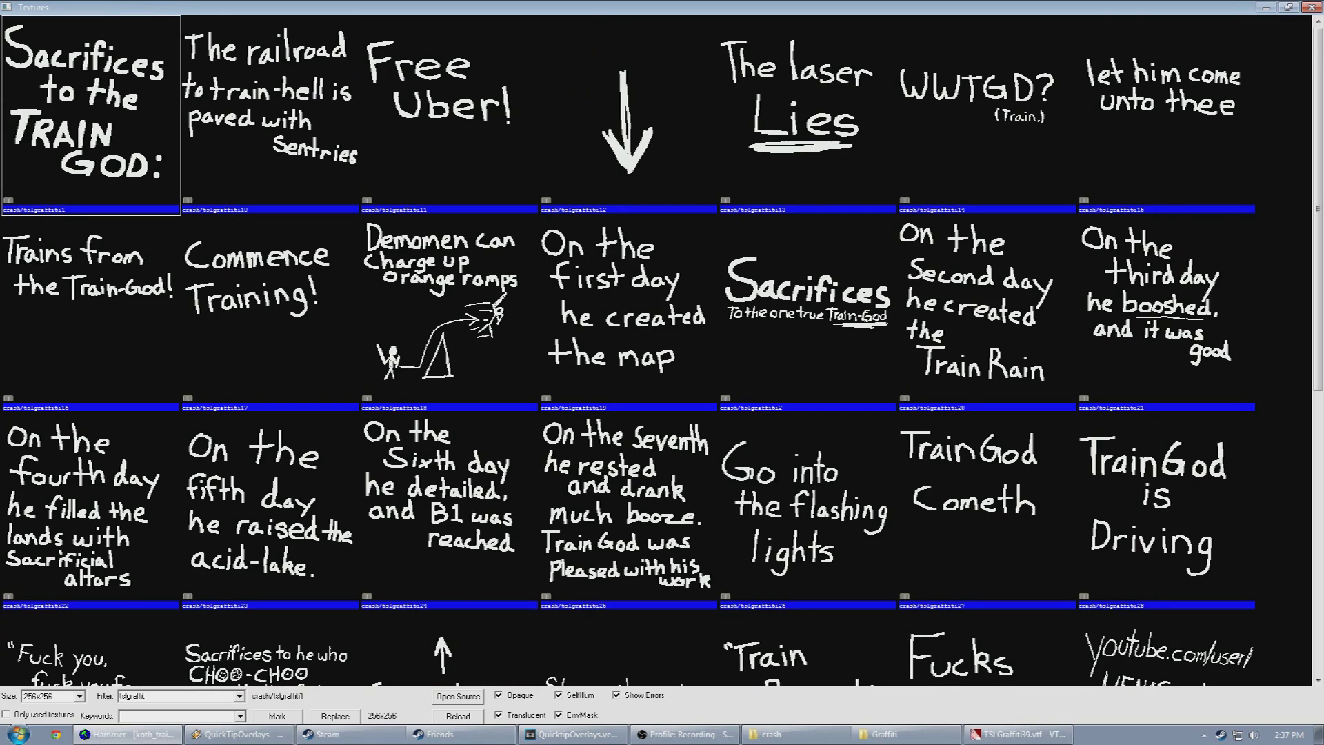
scroll(830, 388, down, 5)
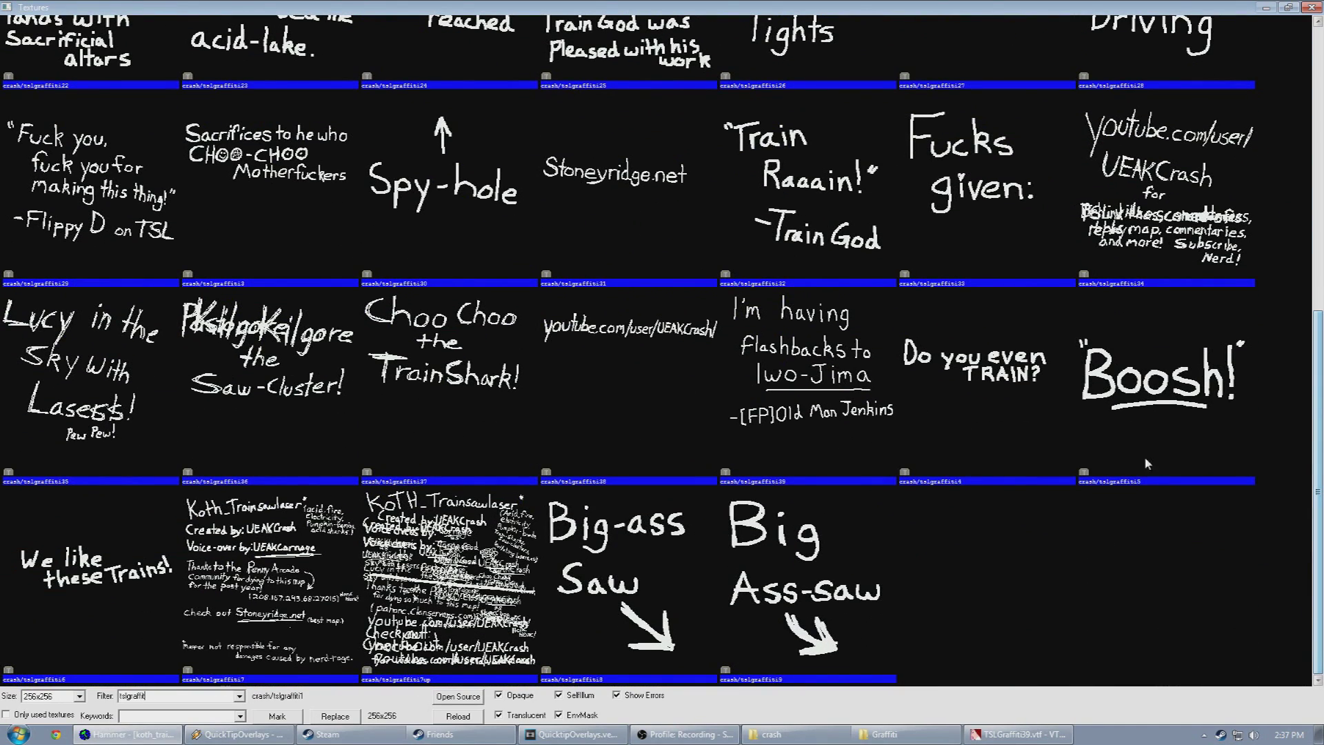
double_click(829, 387)
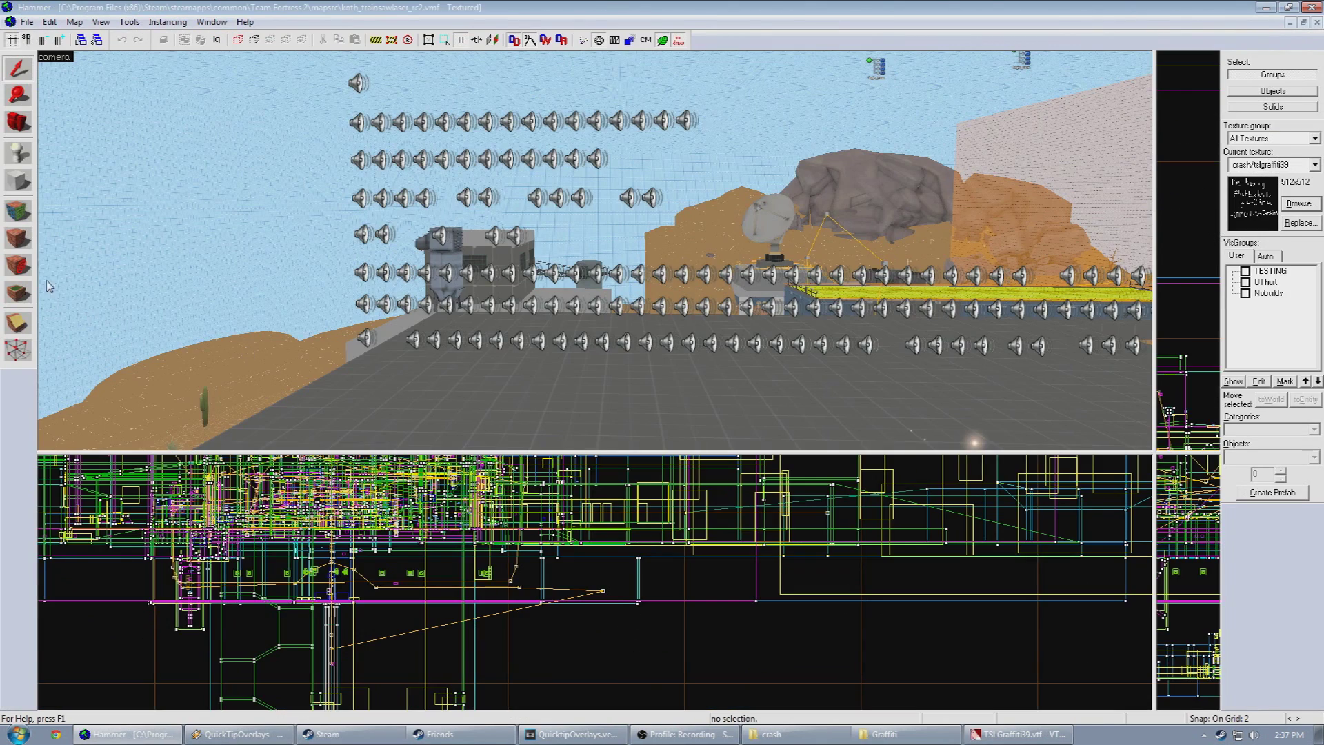
Place the tslgraffiti39 overlay on the grey wall, undoing a trial enlargement.
click(19, 292)
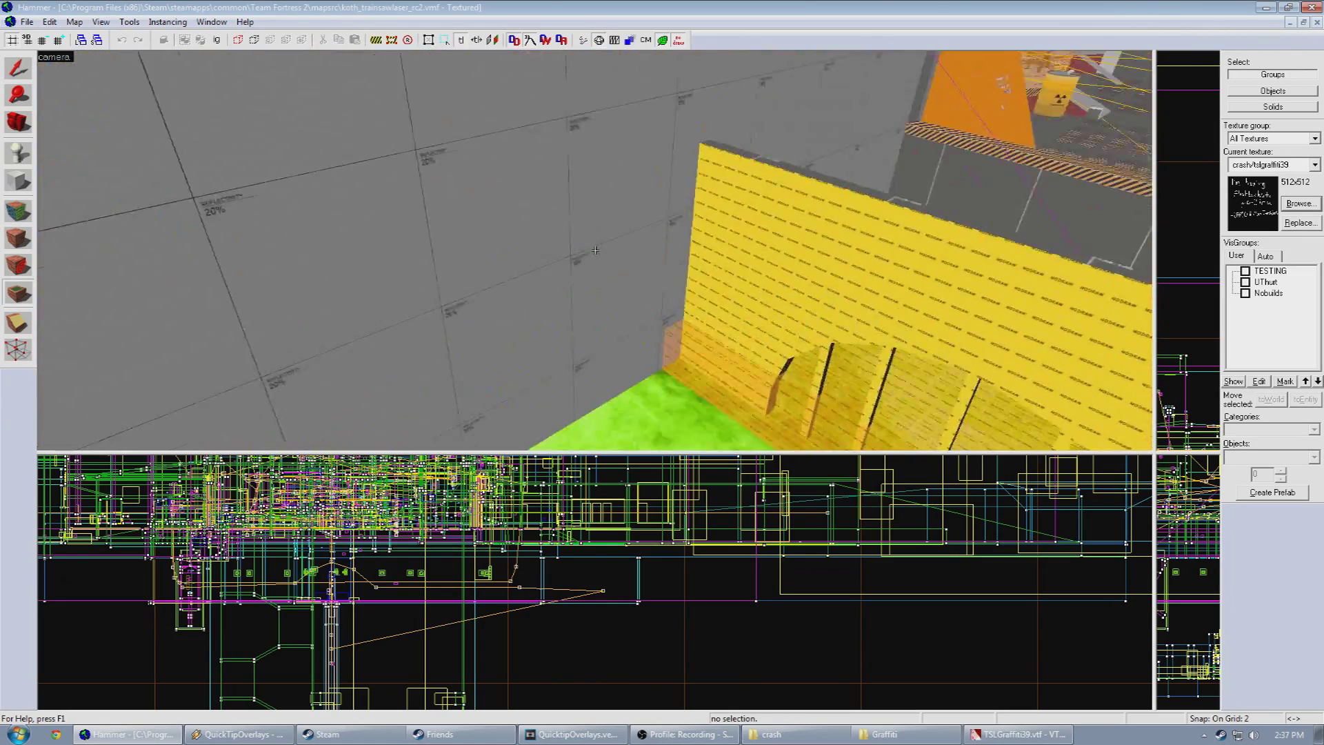
click(591, 249)
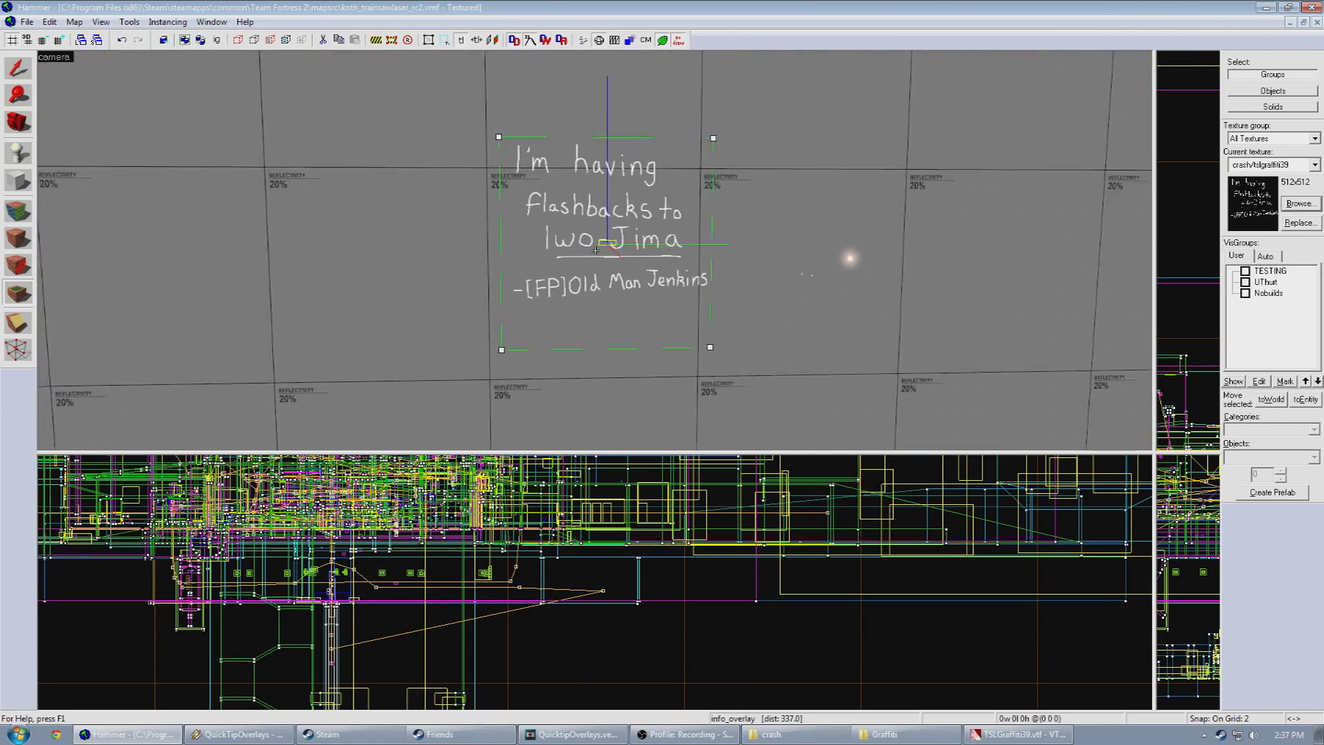
click(20, 67)
click(506, 230)
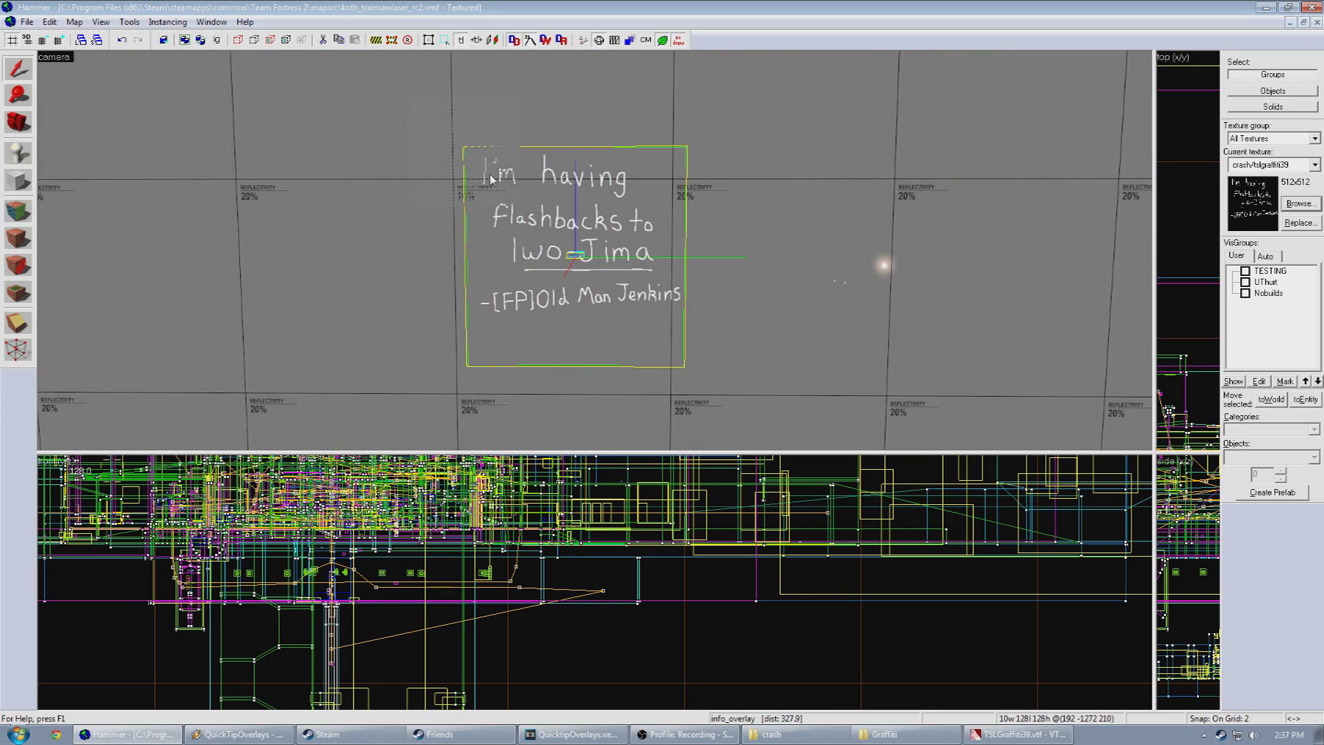
drag(462, 151, 364, 78)
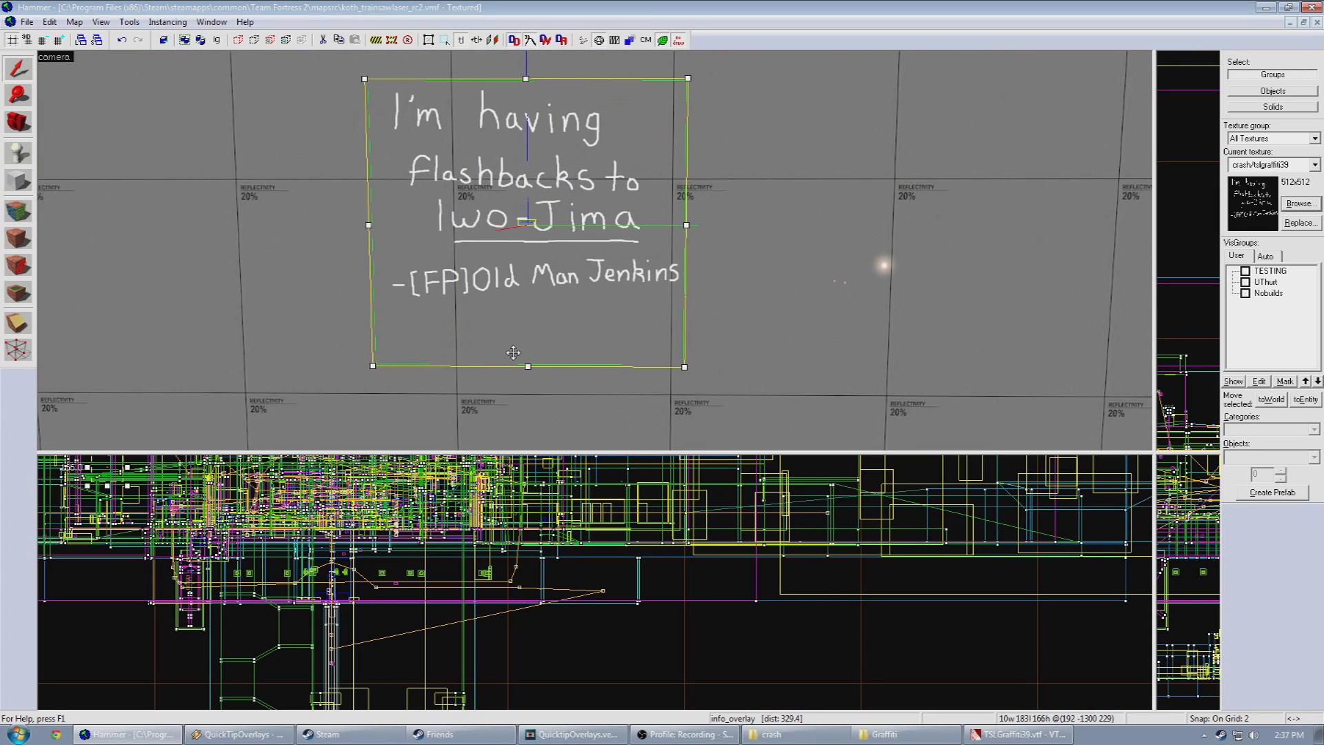
key(ctrl+z)
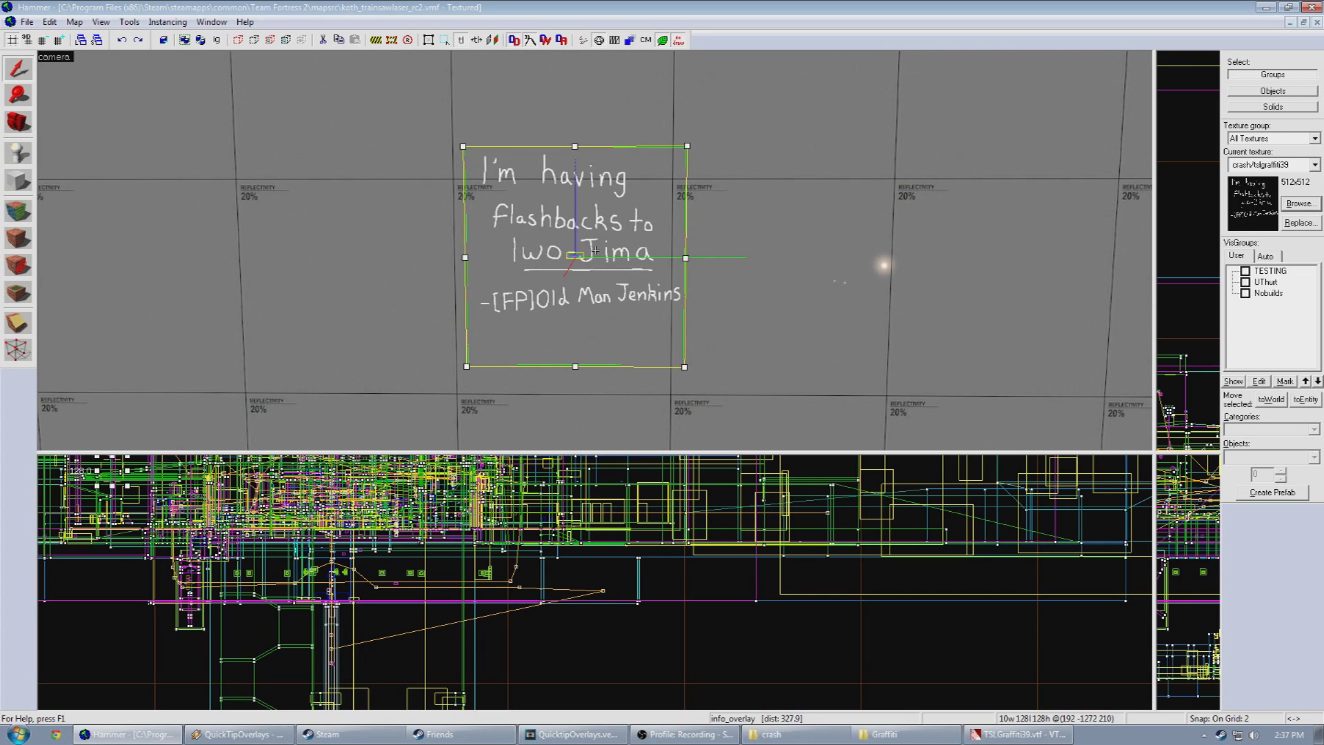
Move the camera around to inspect the placed graffiti overlay.
key(z)
key(z)
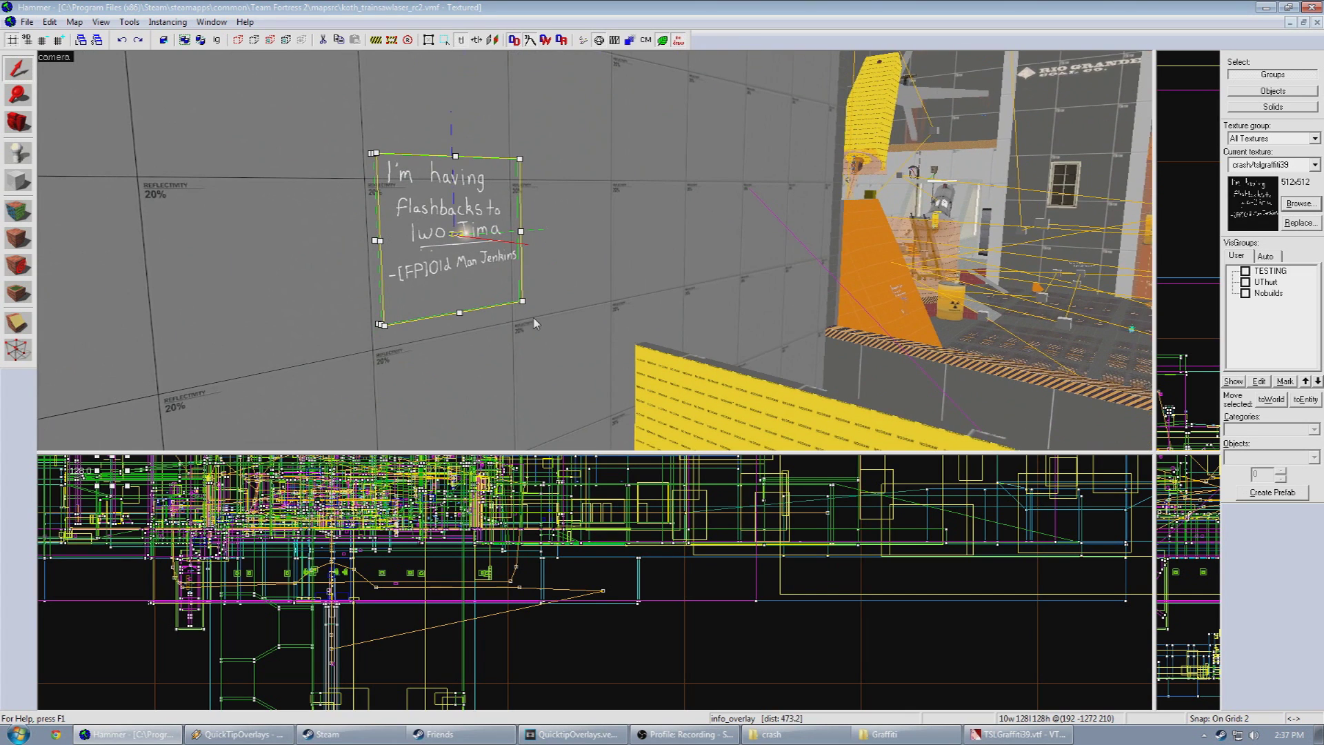
key(z)
key(w)
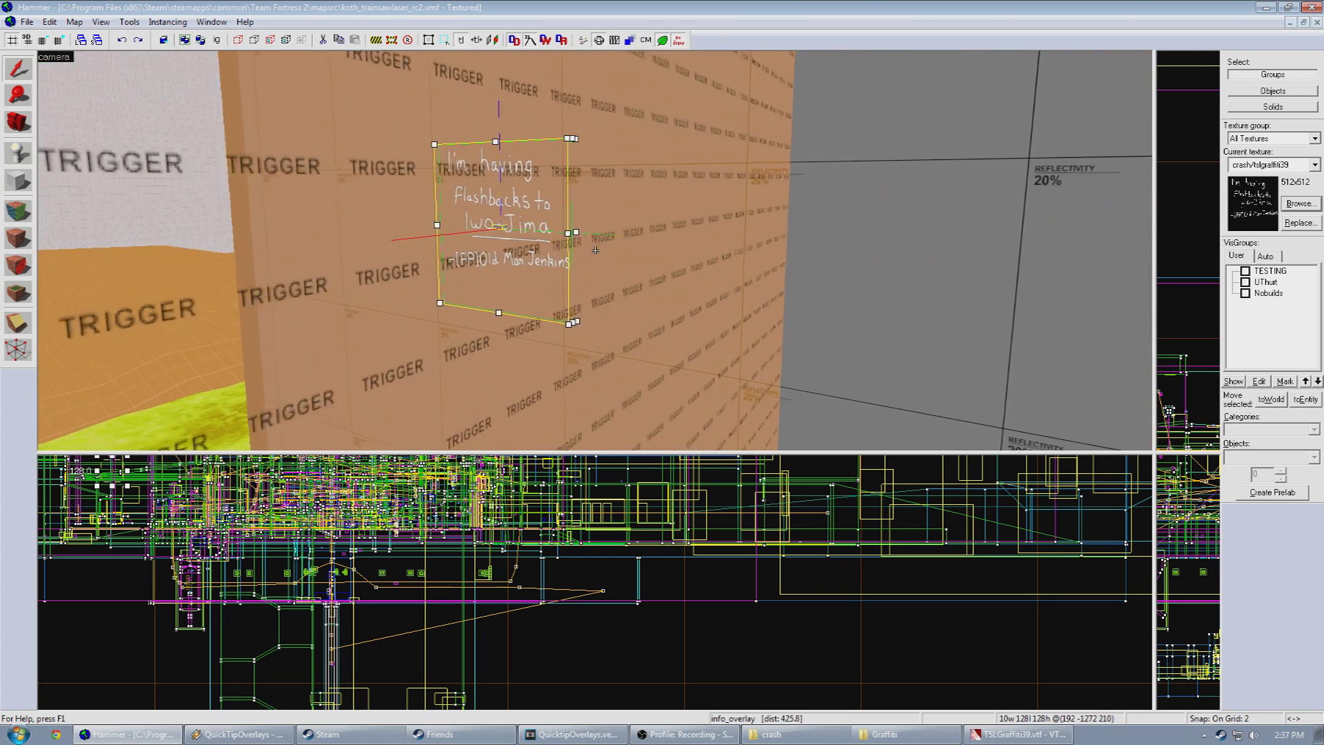
key(z)
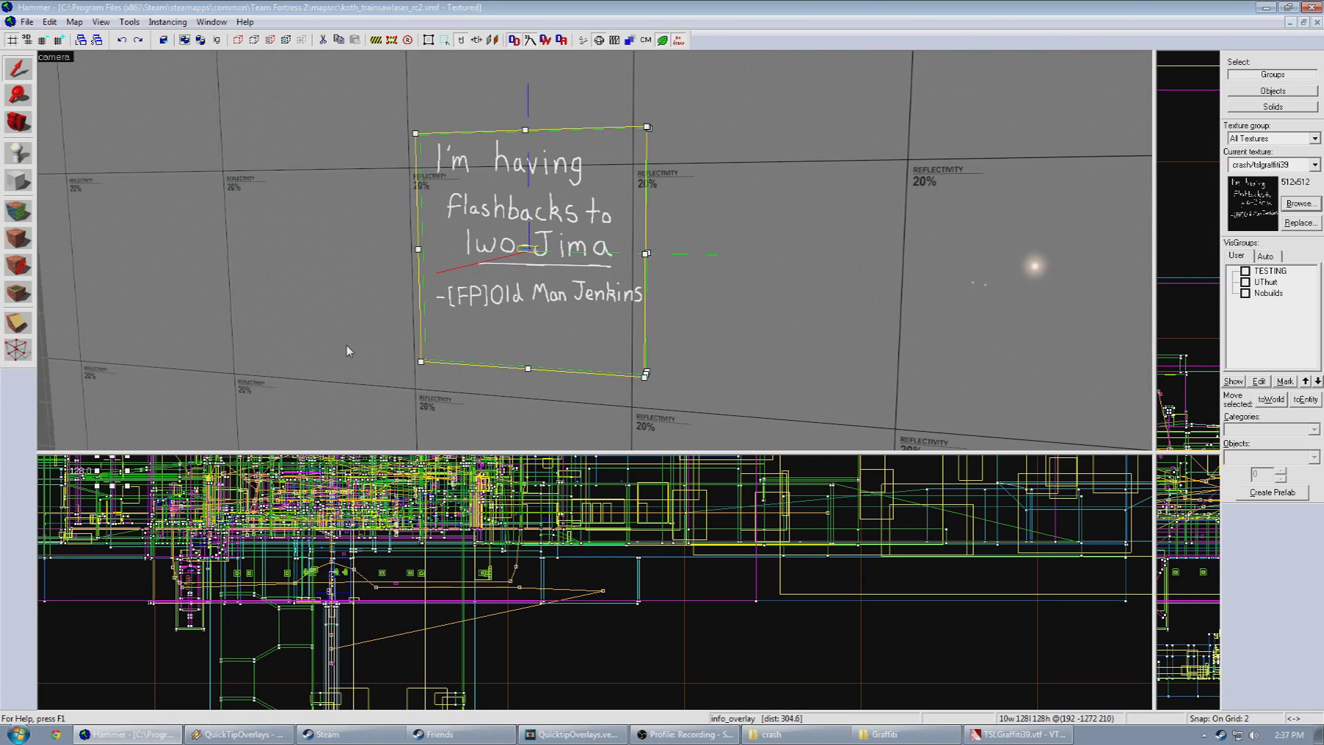